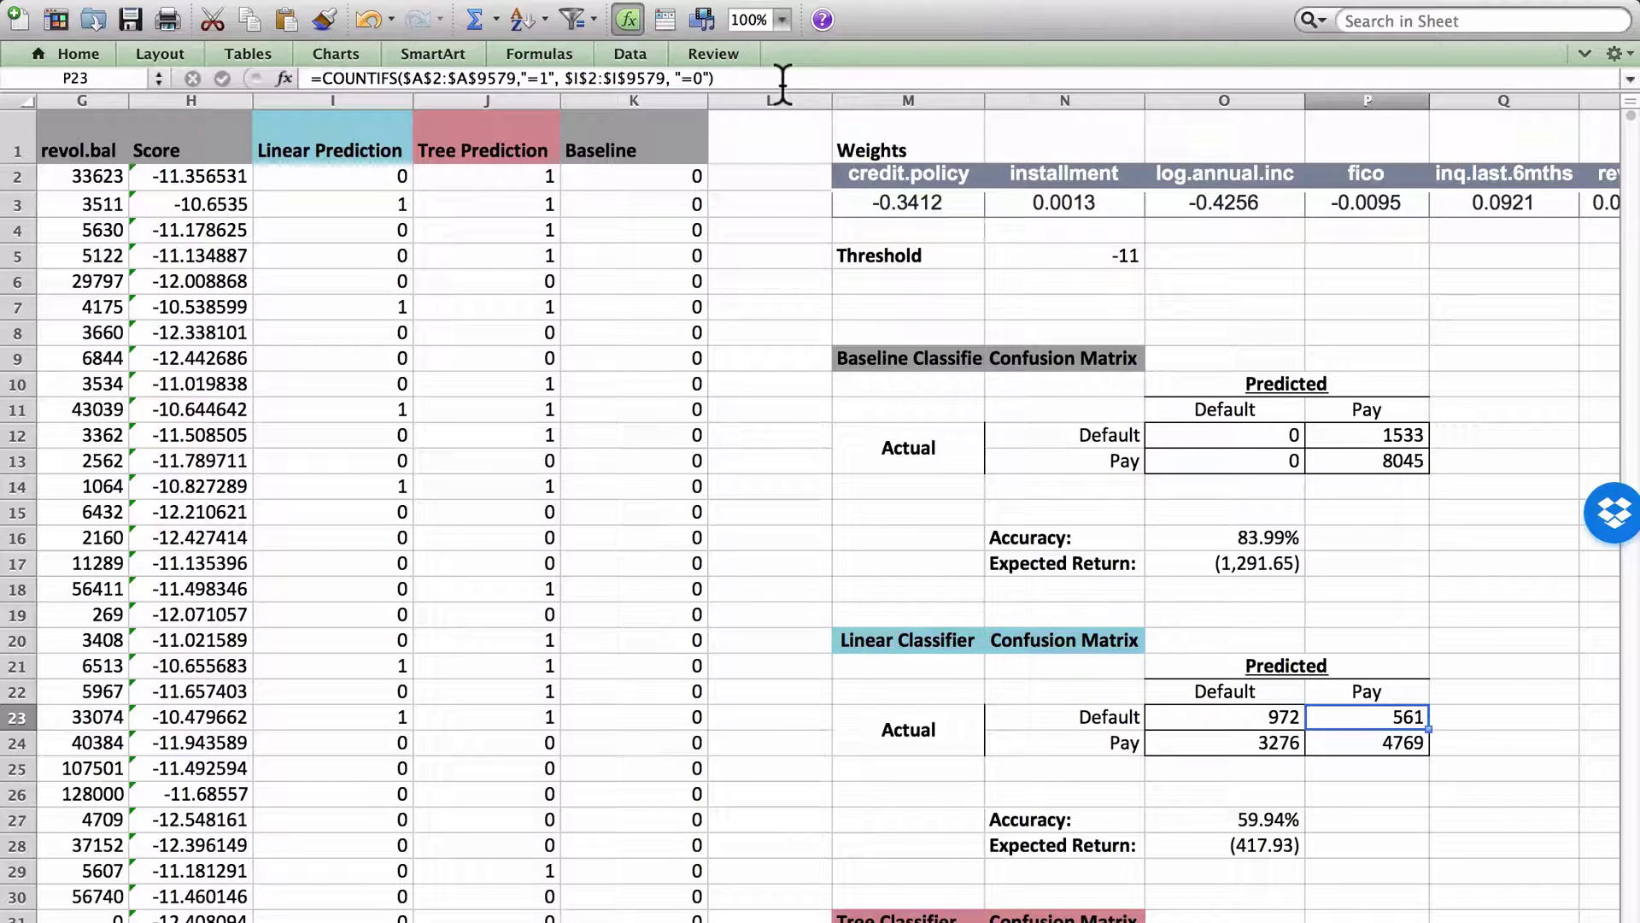
Inspect the Linear Classifier's expected return formula in O28 and the confusion matrix cells it references.
left_click(1042, 282)
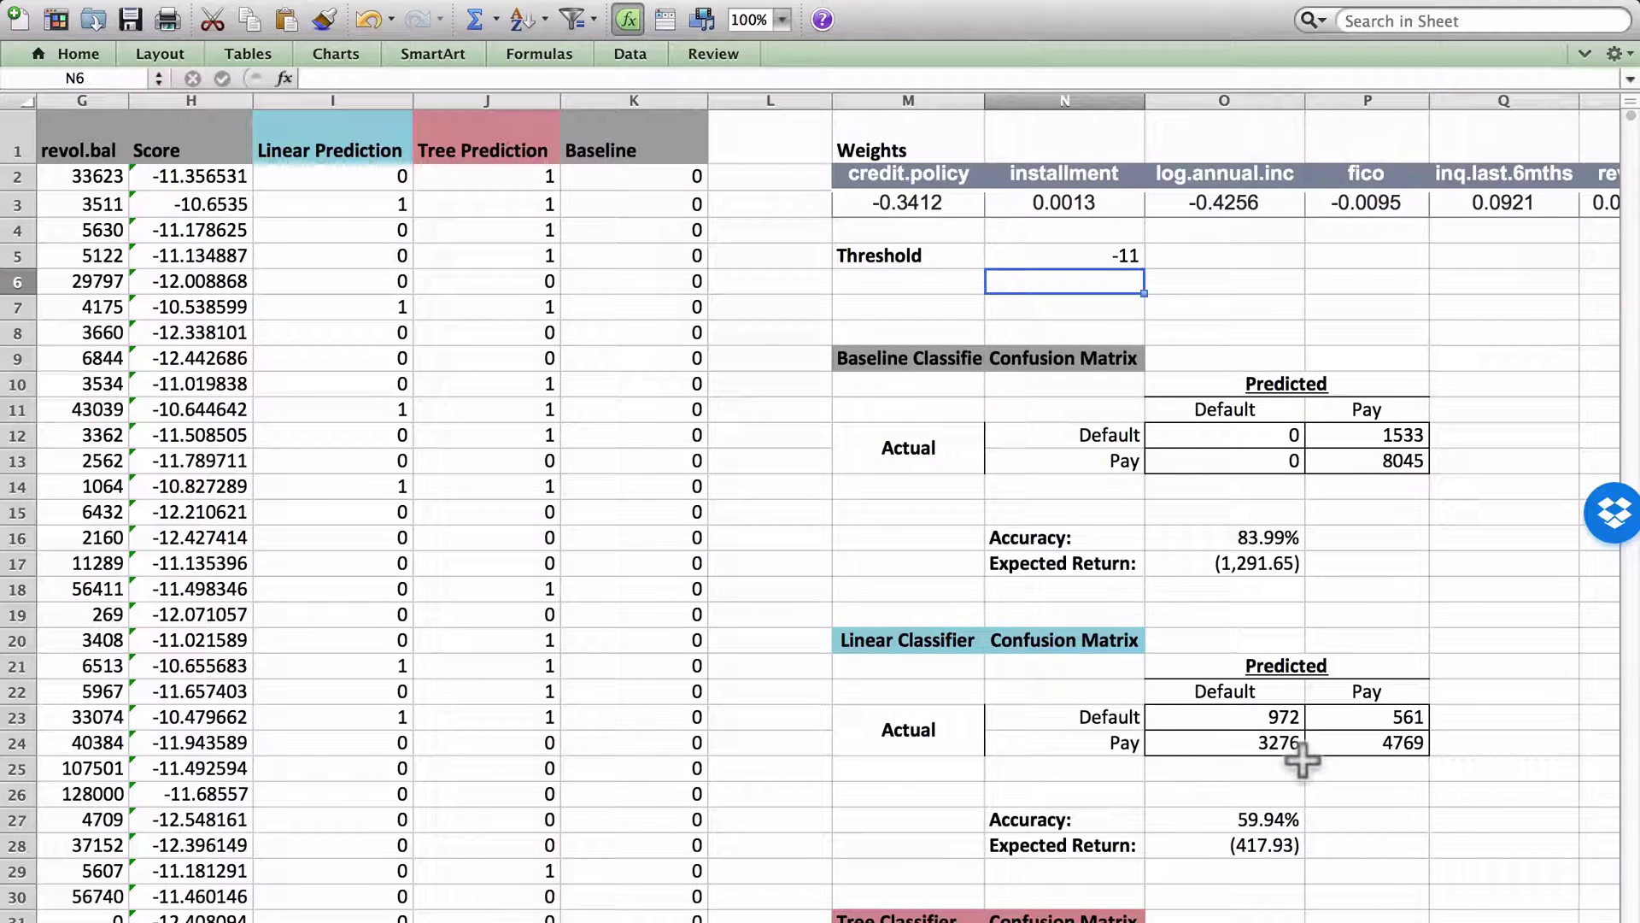
left_click(1248, 853)
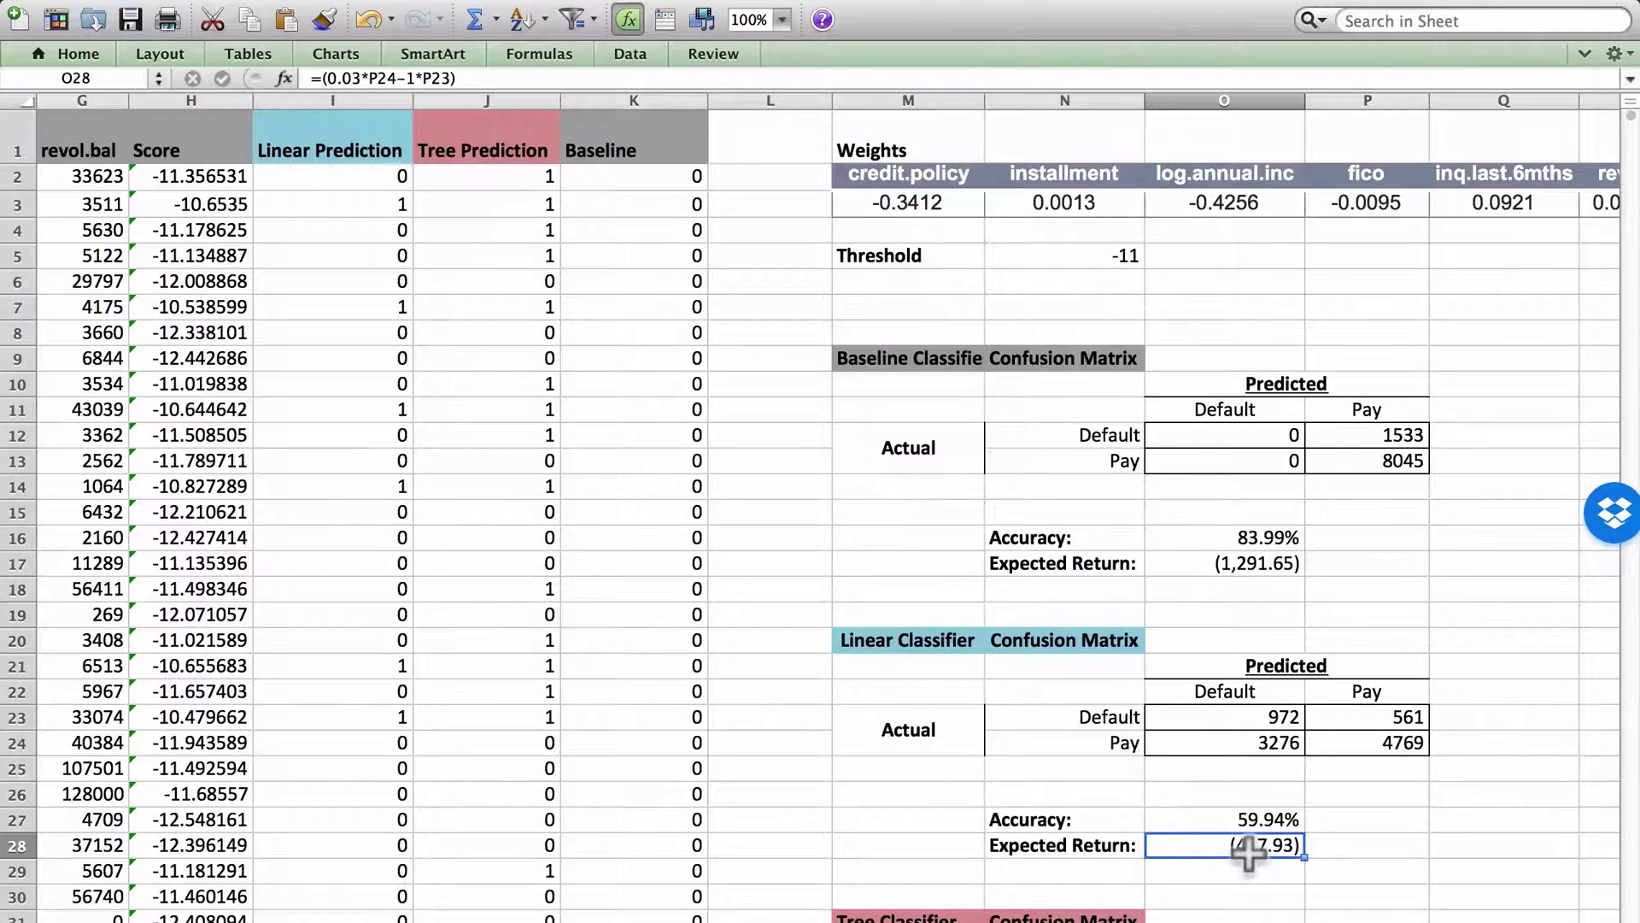
left_click(877, 77)
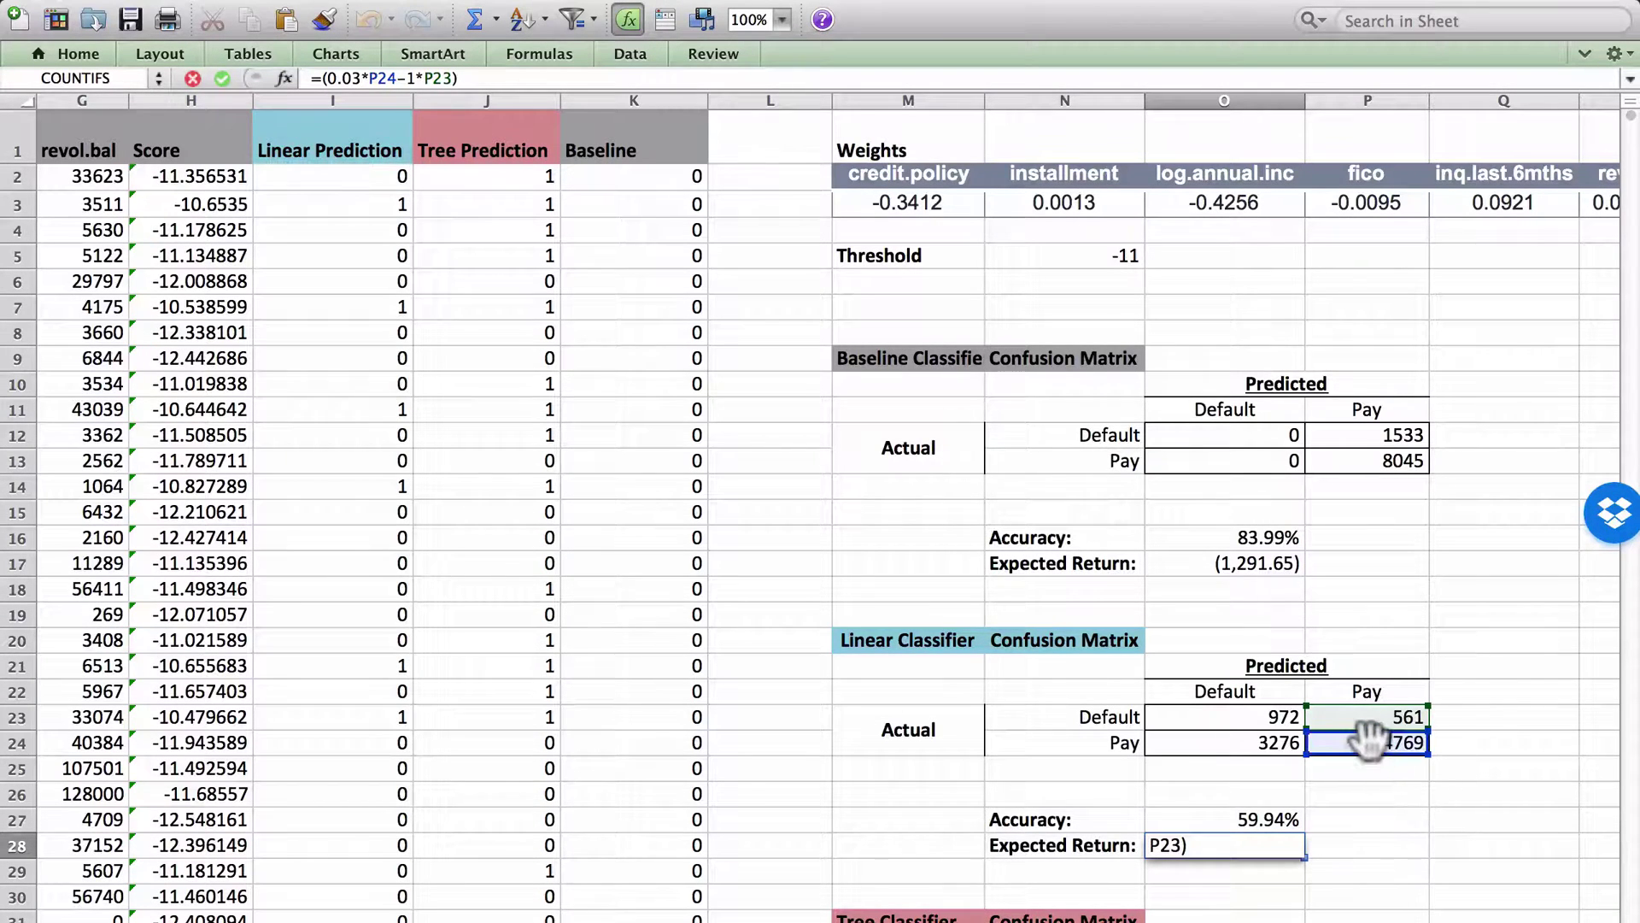
key("Return")
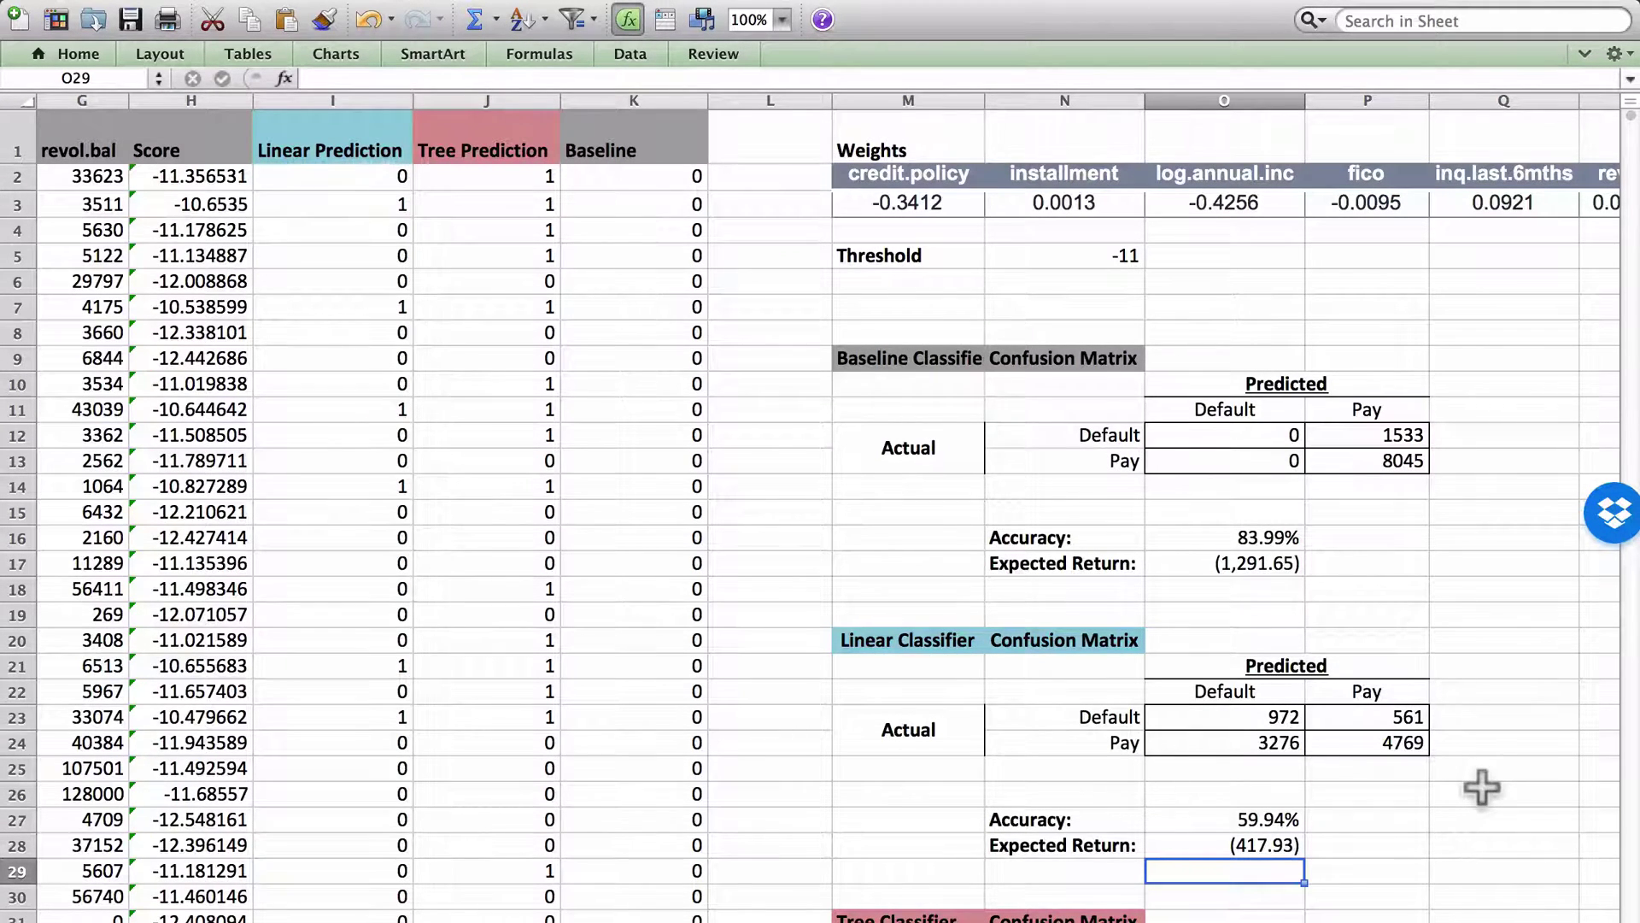
Set the linear classifier's threshold in N5 to -12.
left_click(1069, 276)
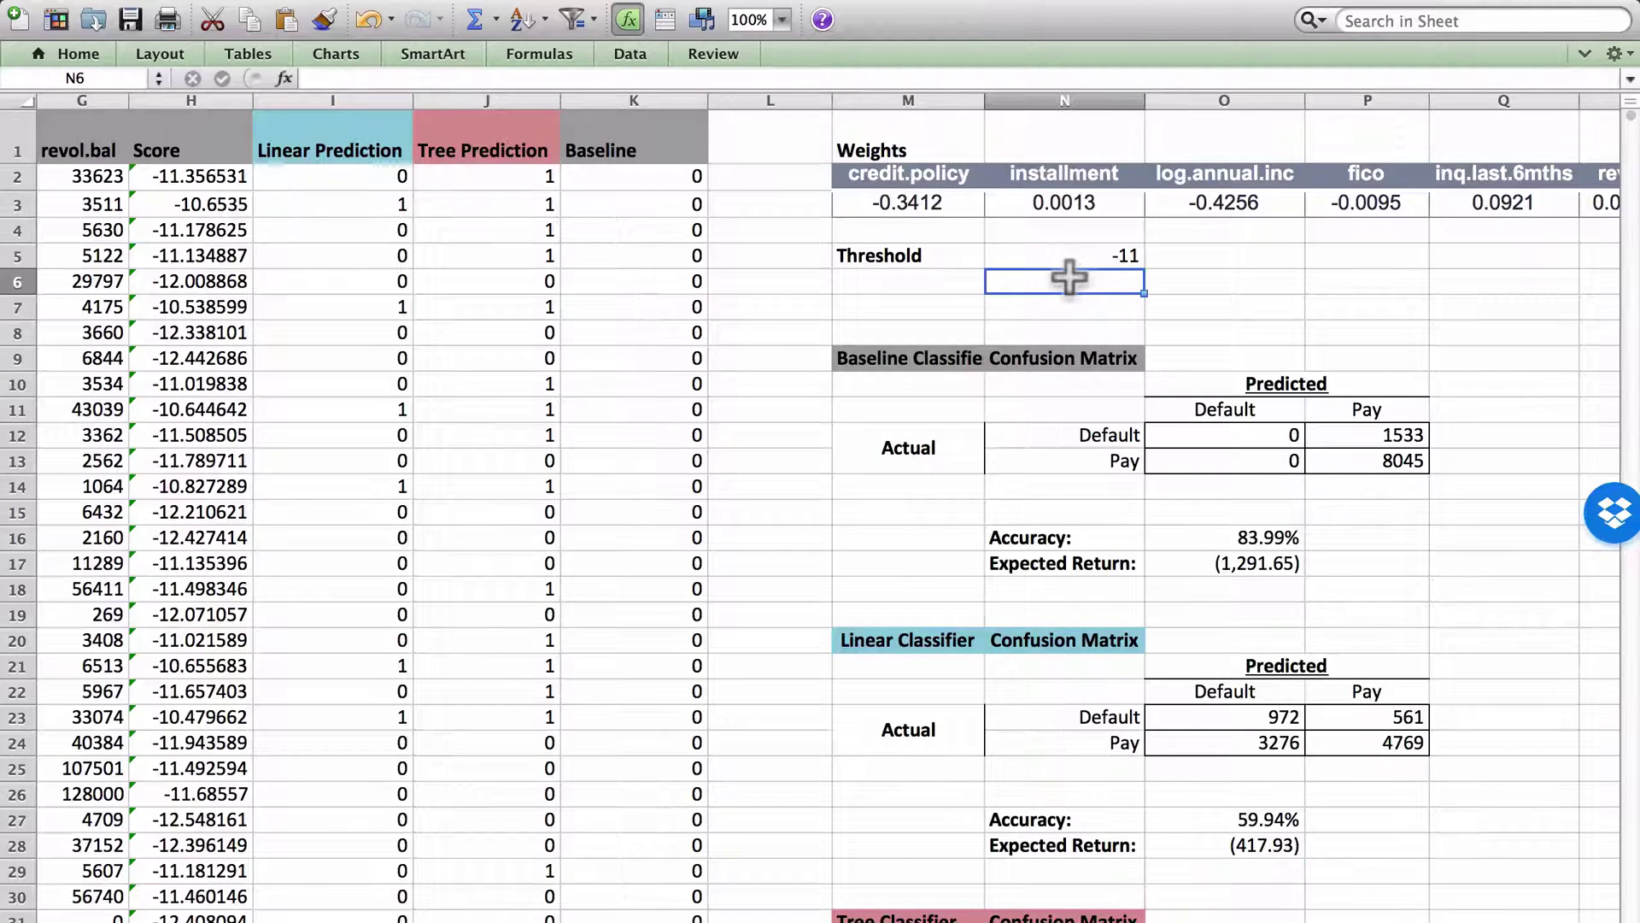
left_click(1070, 267)
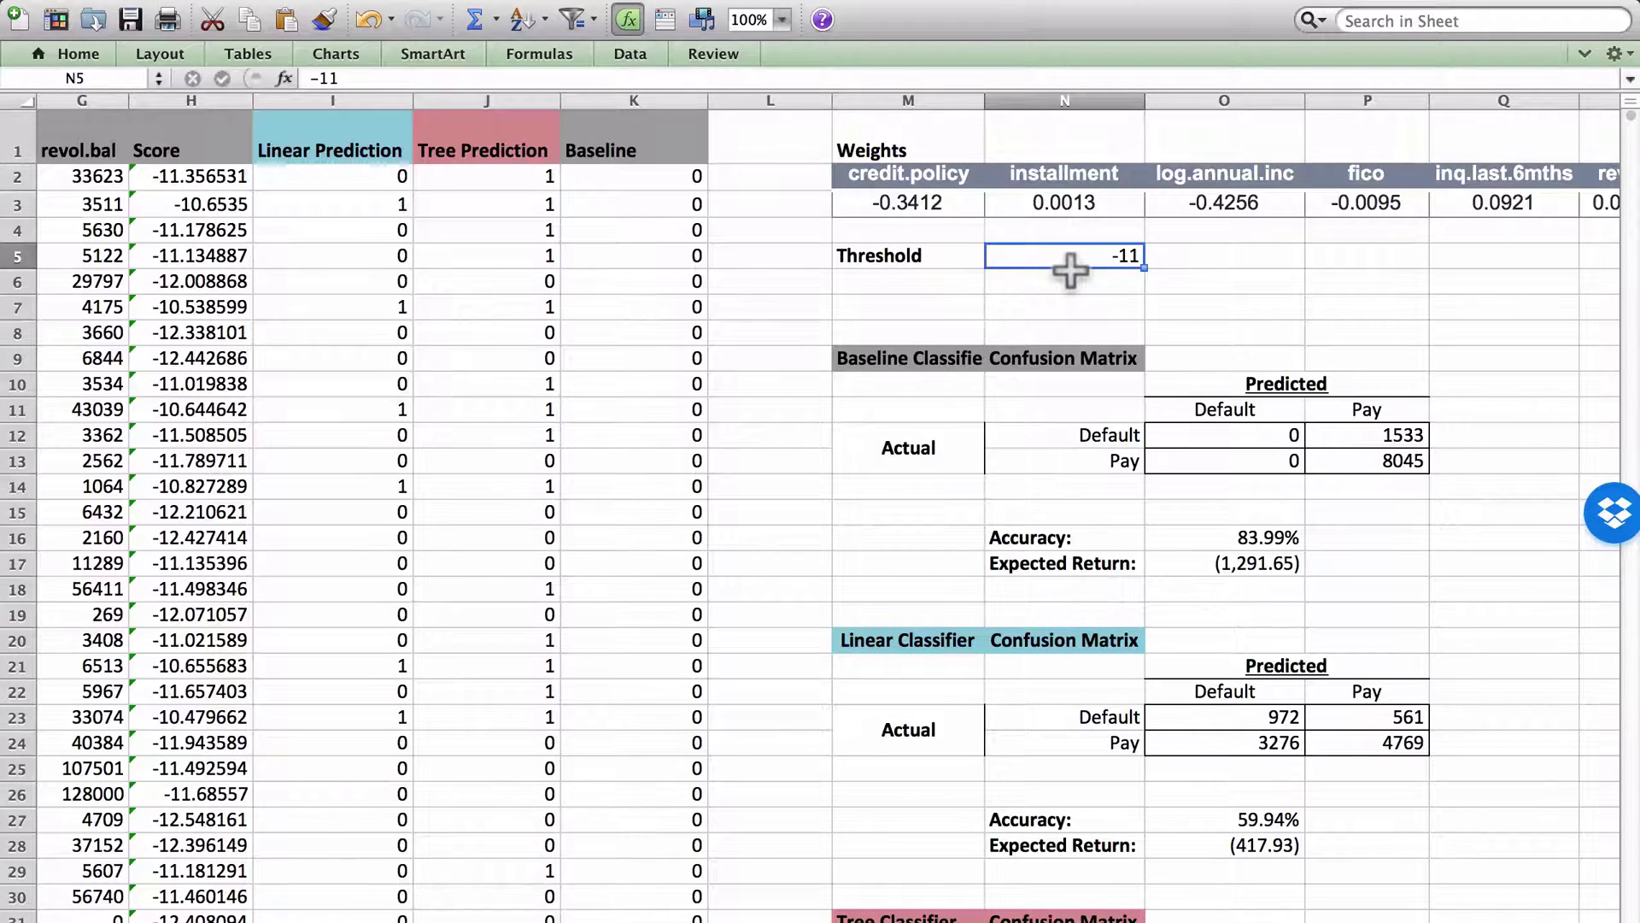
type("-12")
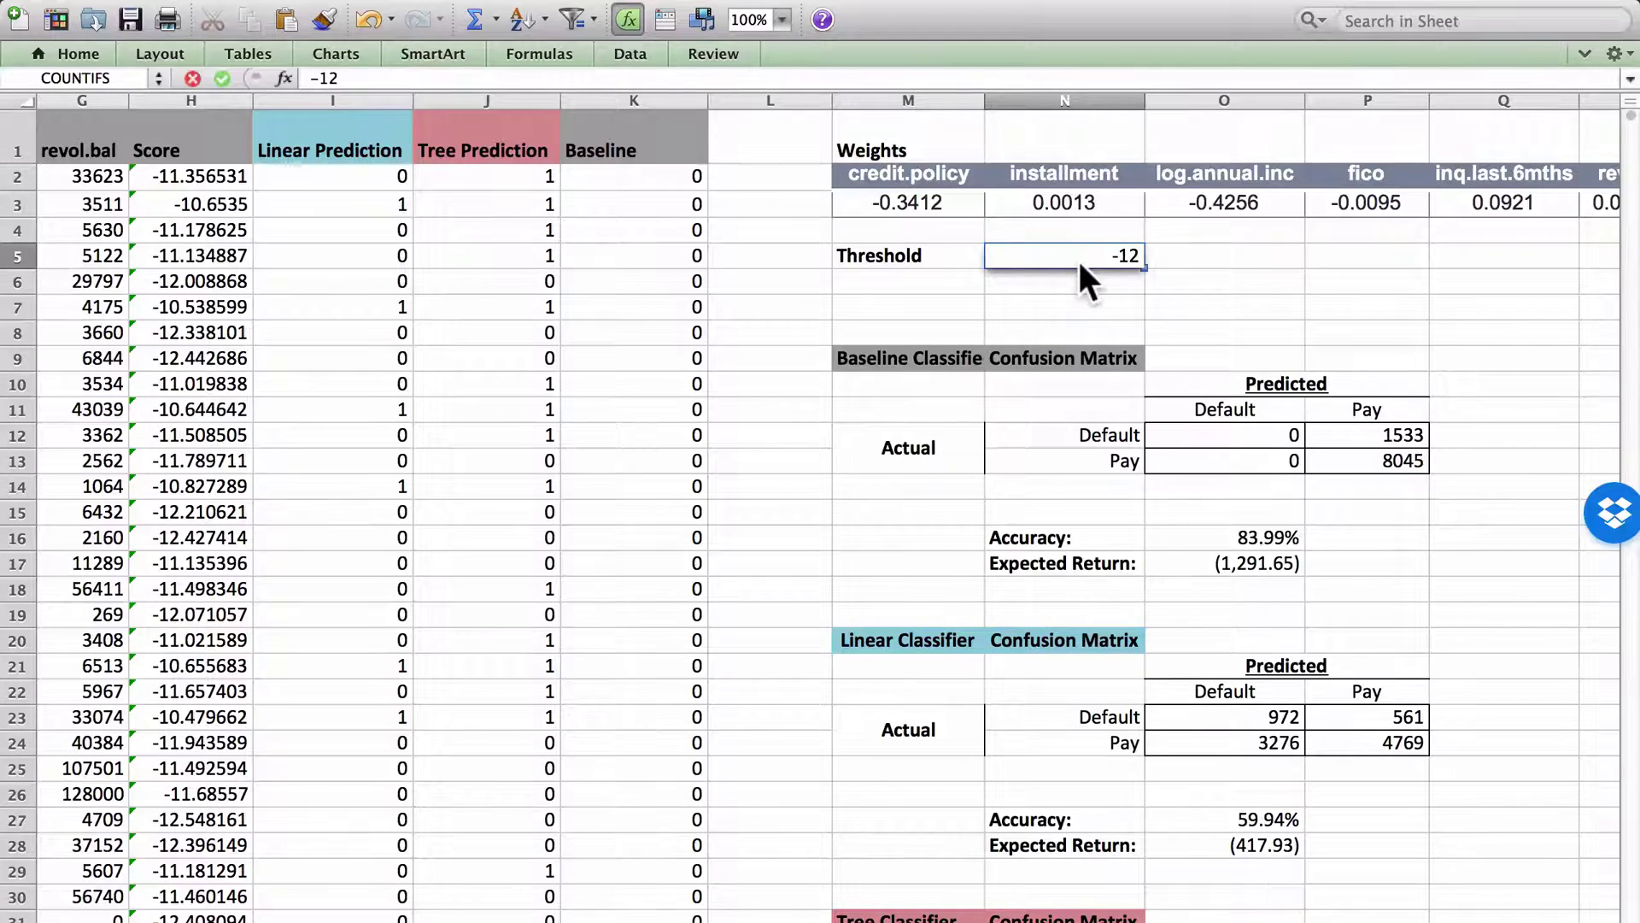
key("Return")
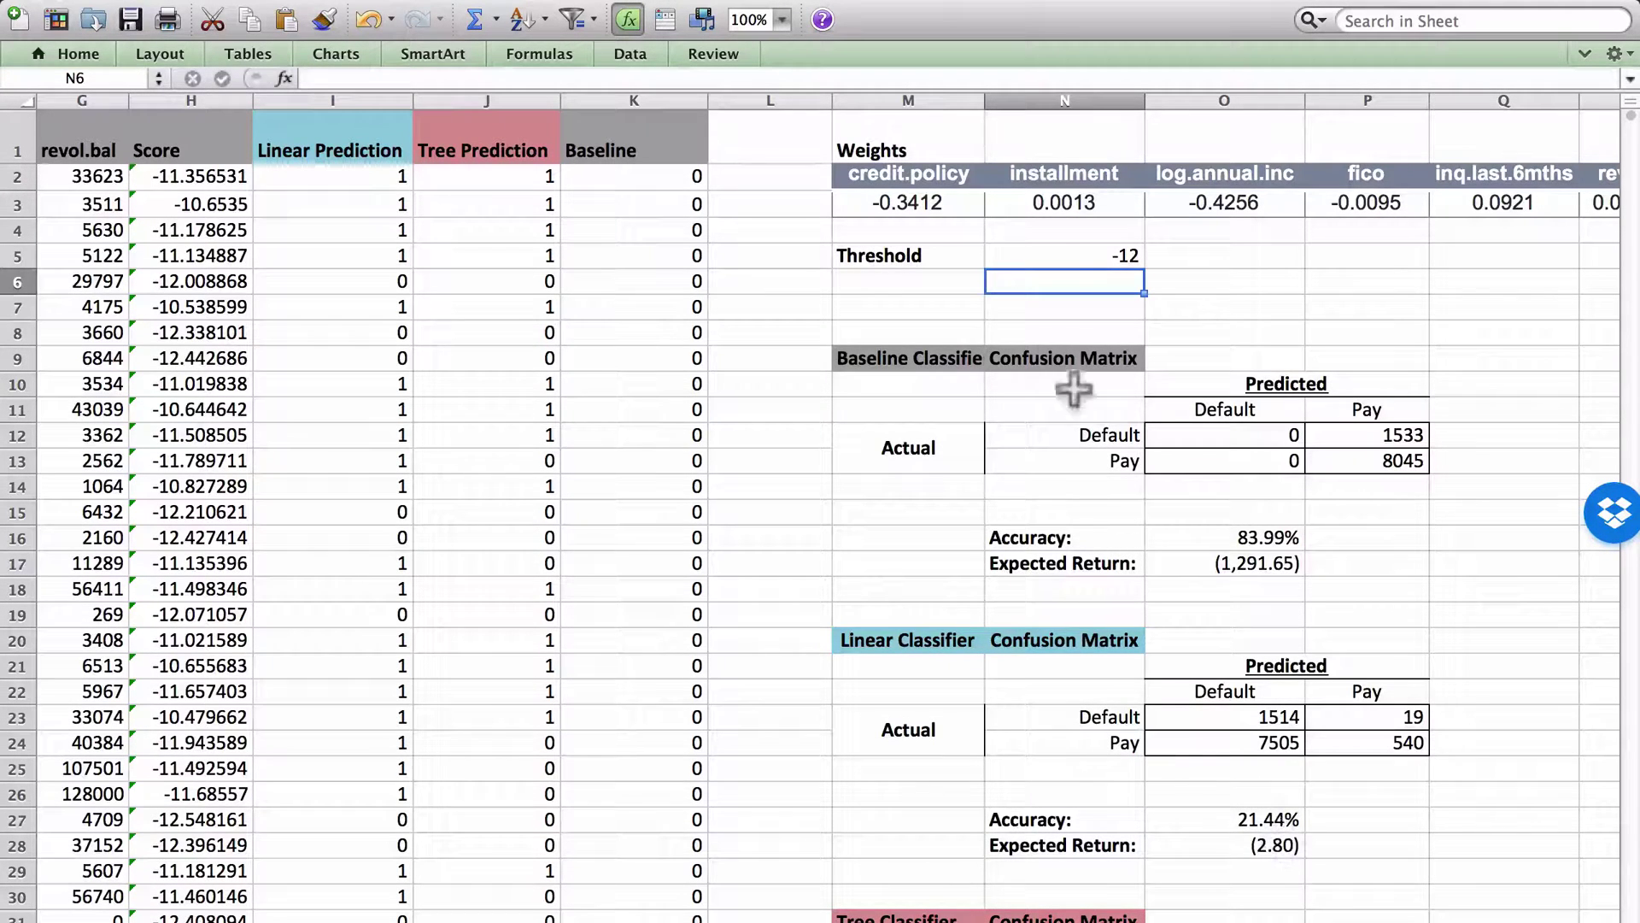
Change the threshold in N5 to -12.5.
left_click(1066, 260)
key("BackSpace")
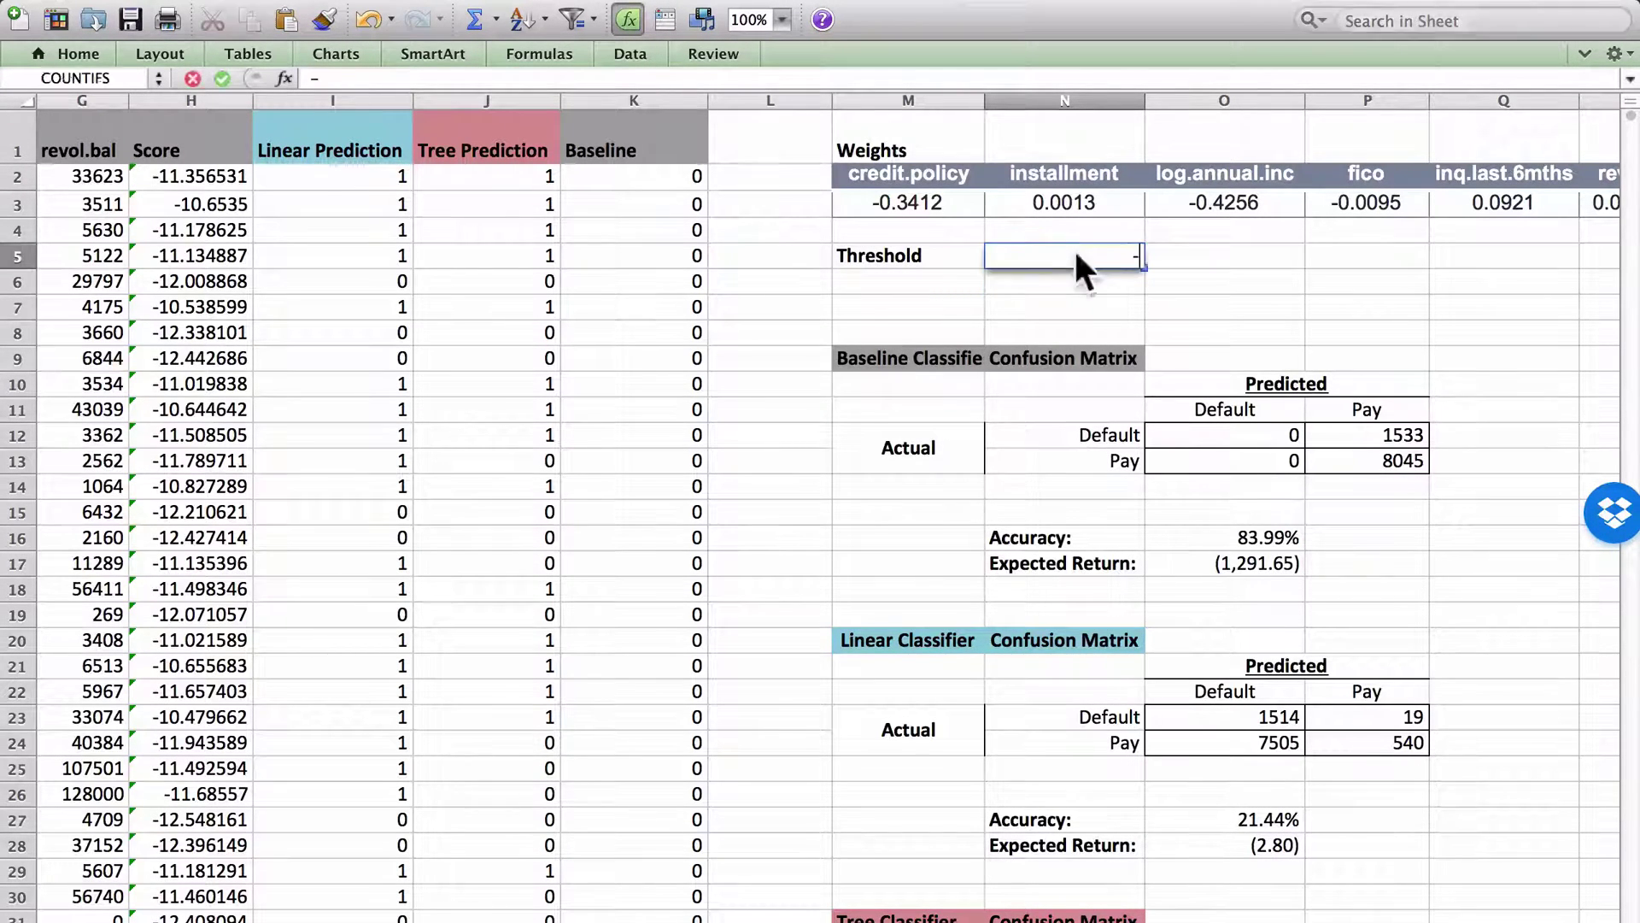
type("-12.5")
key("Return")
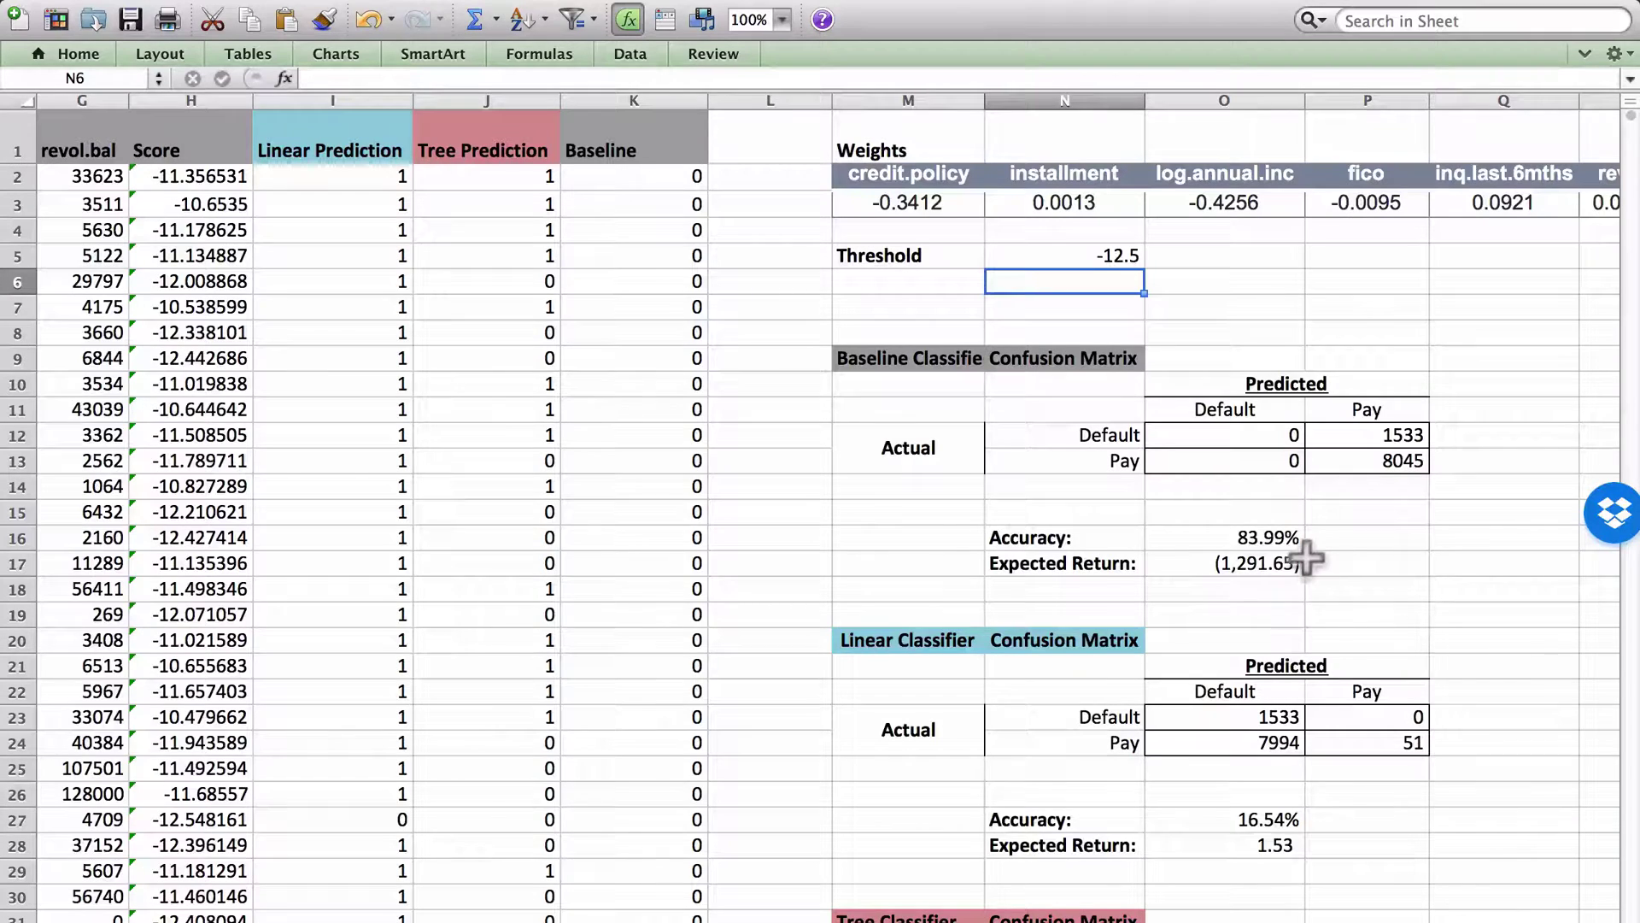
Enter -13 in R12 and -12.9 in R13, and extend the threshold series down to -11.4 in R28.
scroll(1307, 559, "right", 3)
scroll(1307, 560, "right", 2)
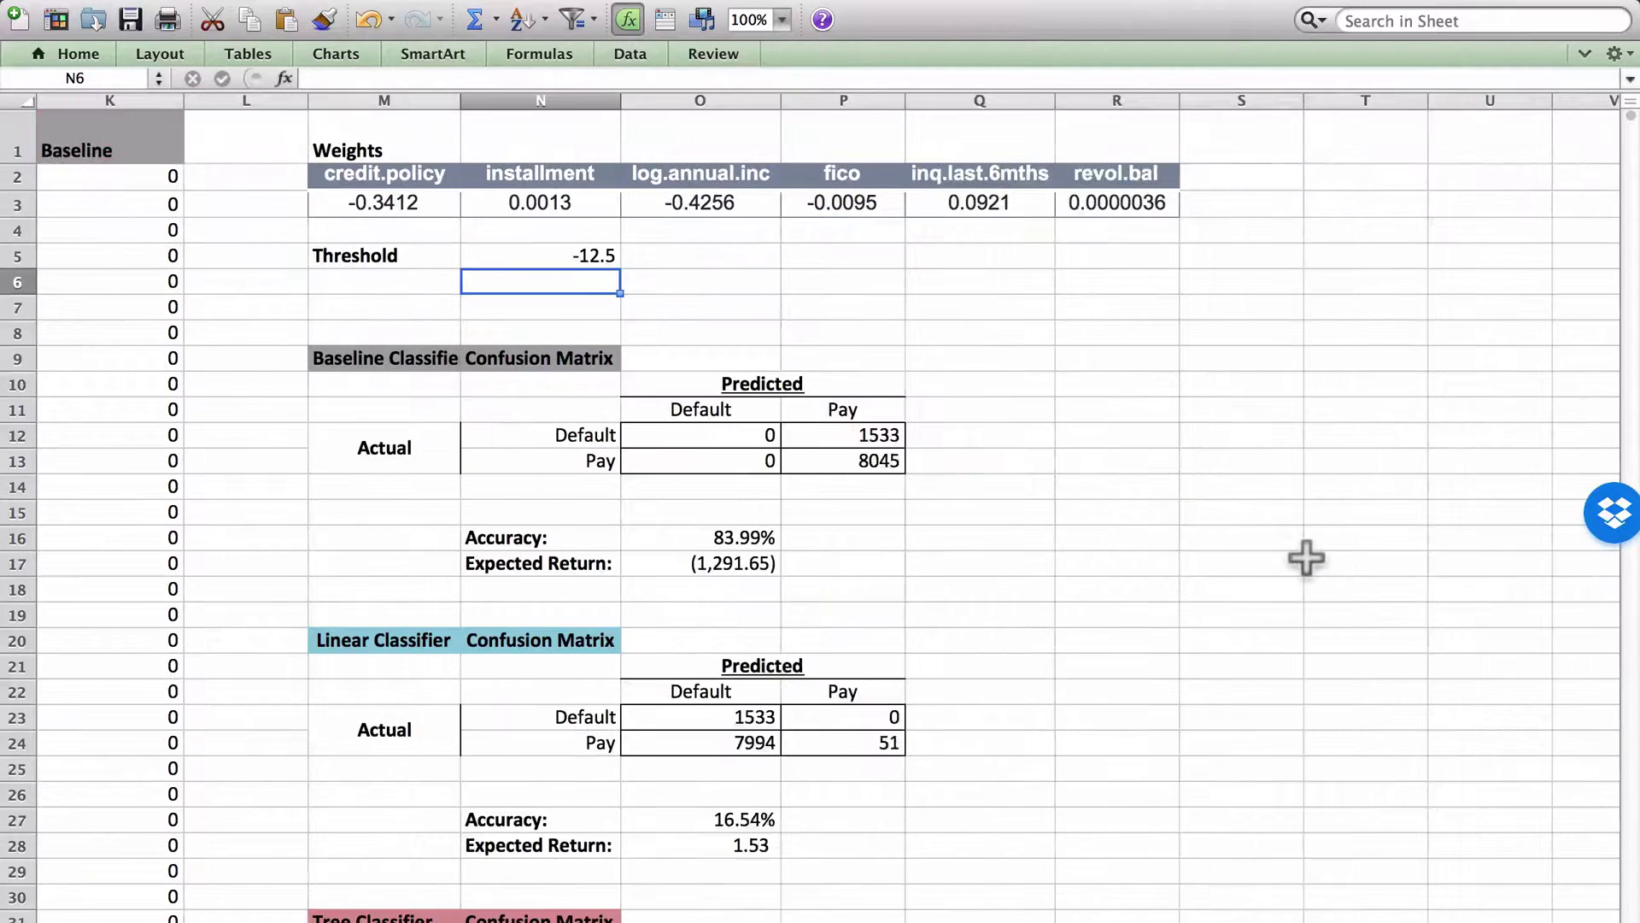
left_click(1143, 445)
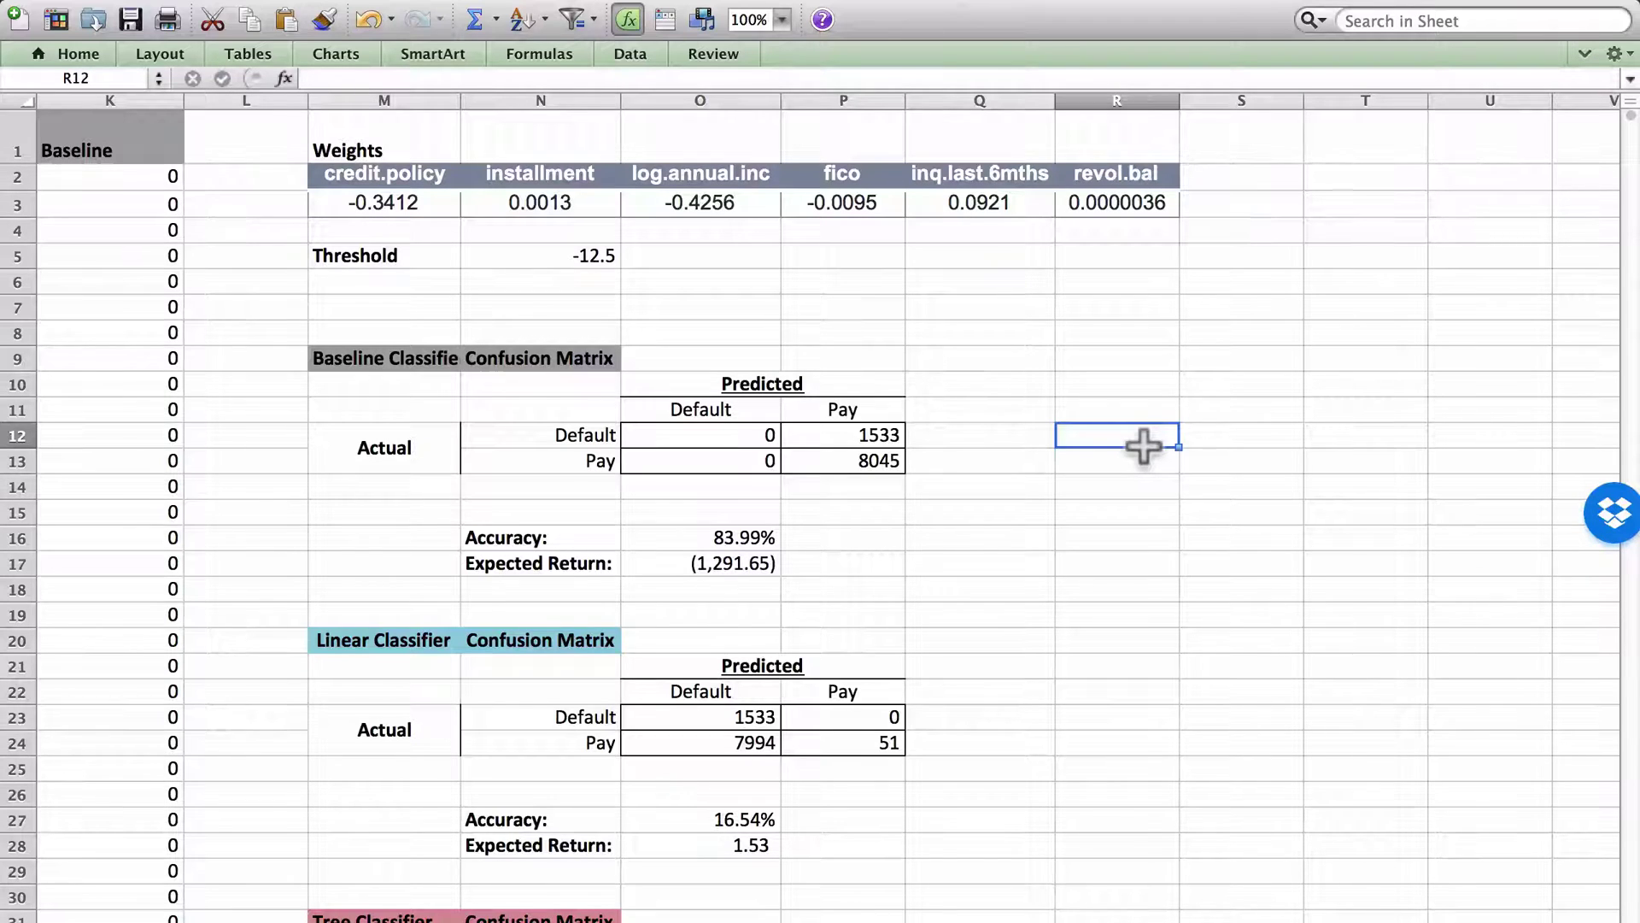
type("=-12")
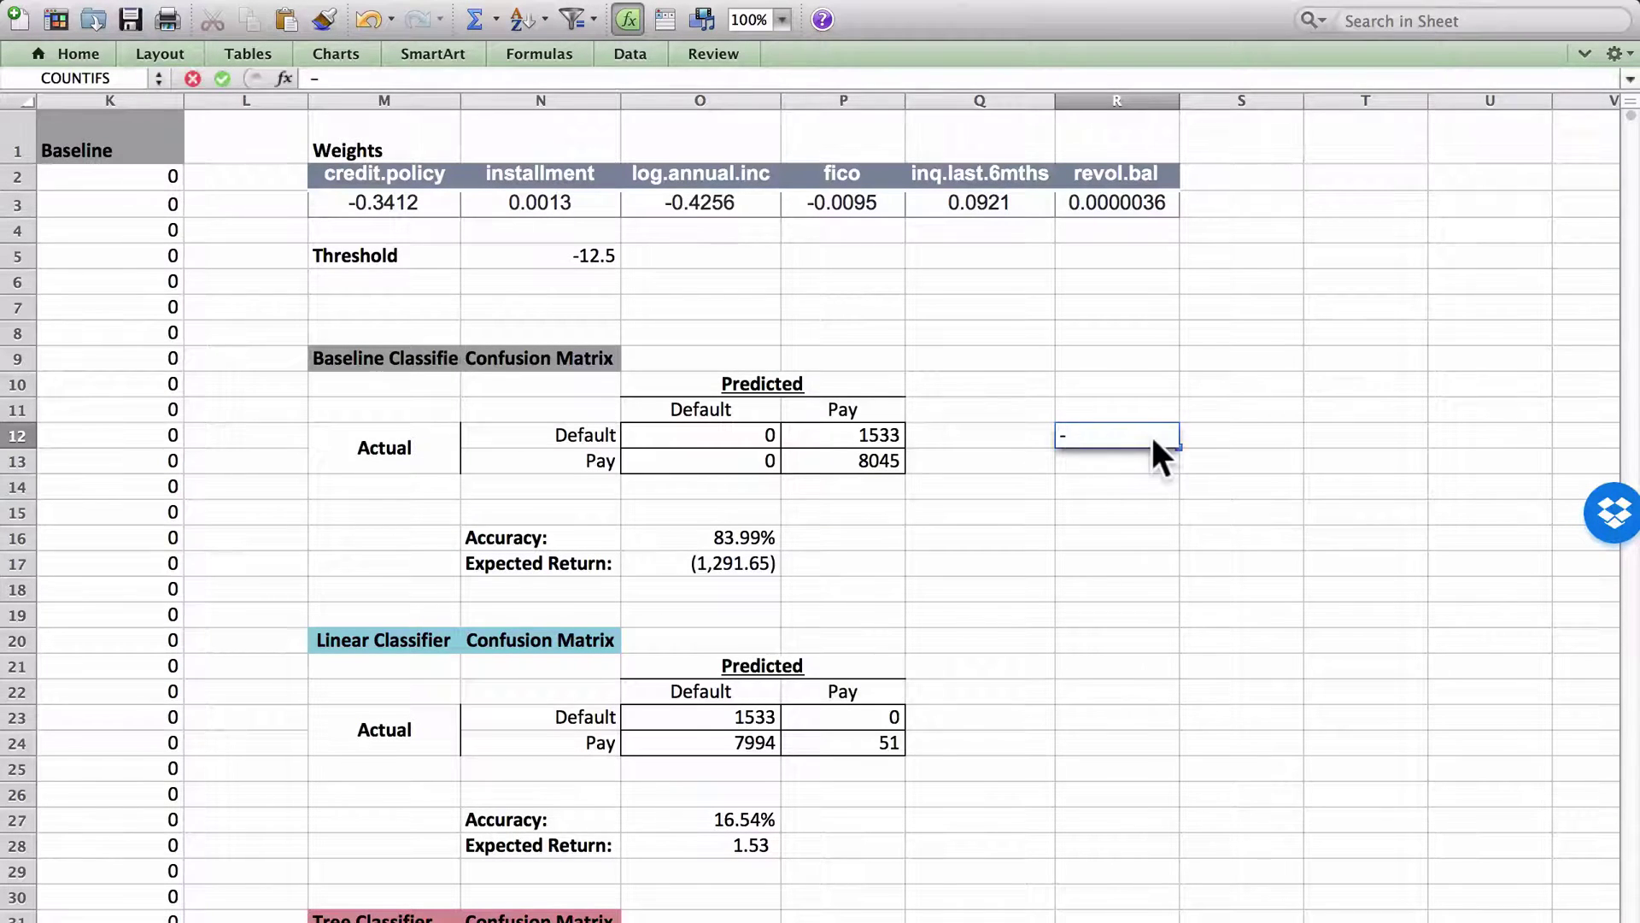
key("Return")
left_click(1154, 436)
double_click(1154, 436)
key("BackSpace")
type("3")
key("Return")
type("-12.9")
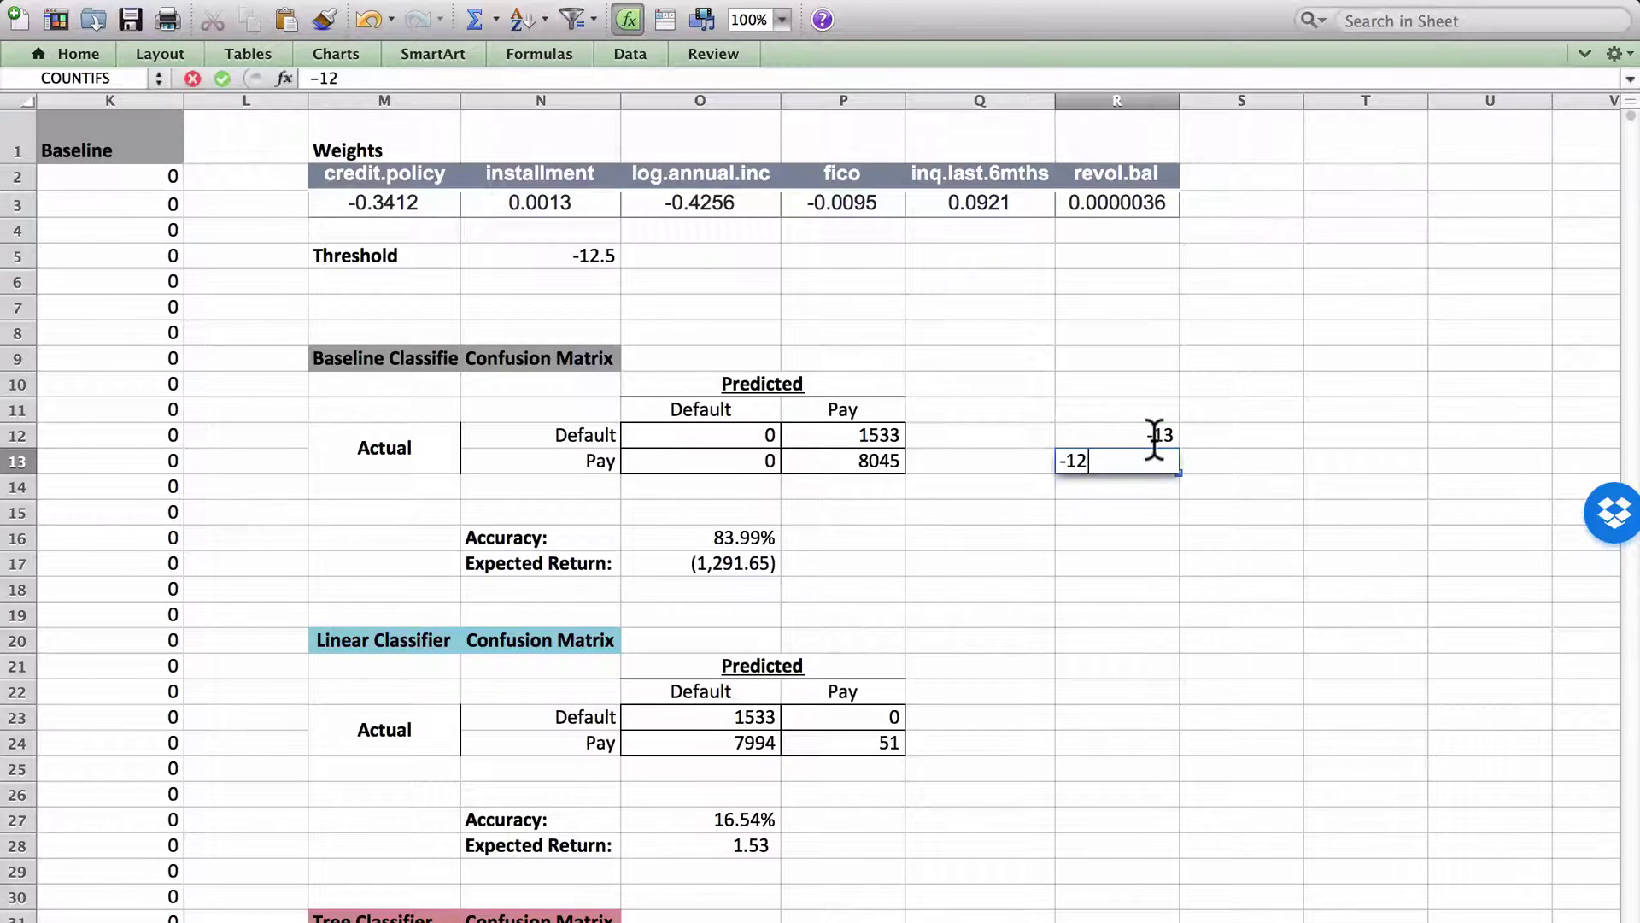
key("Return")
left_click_drag(1152, 437, 1173, 867)
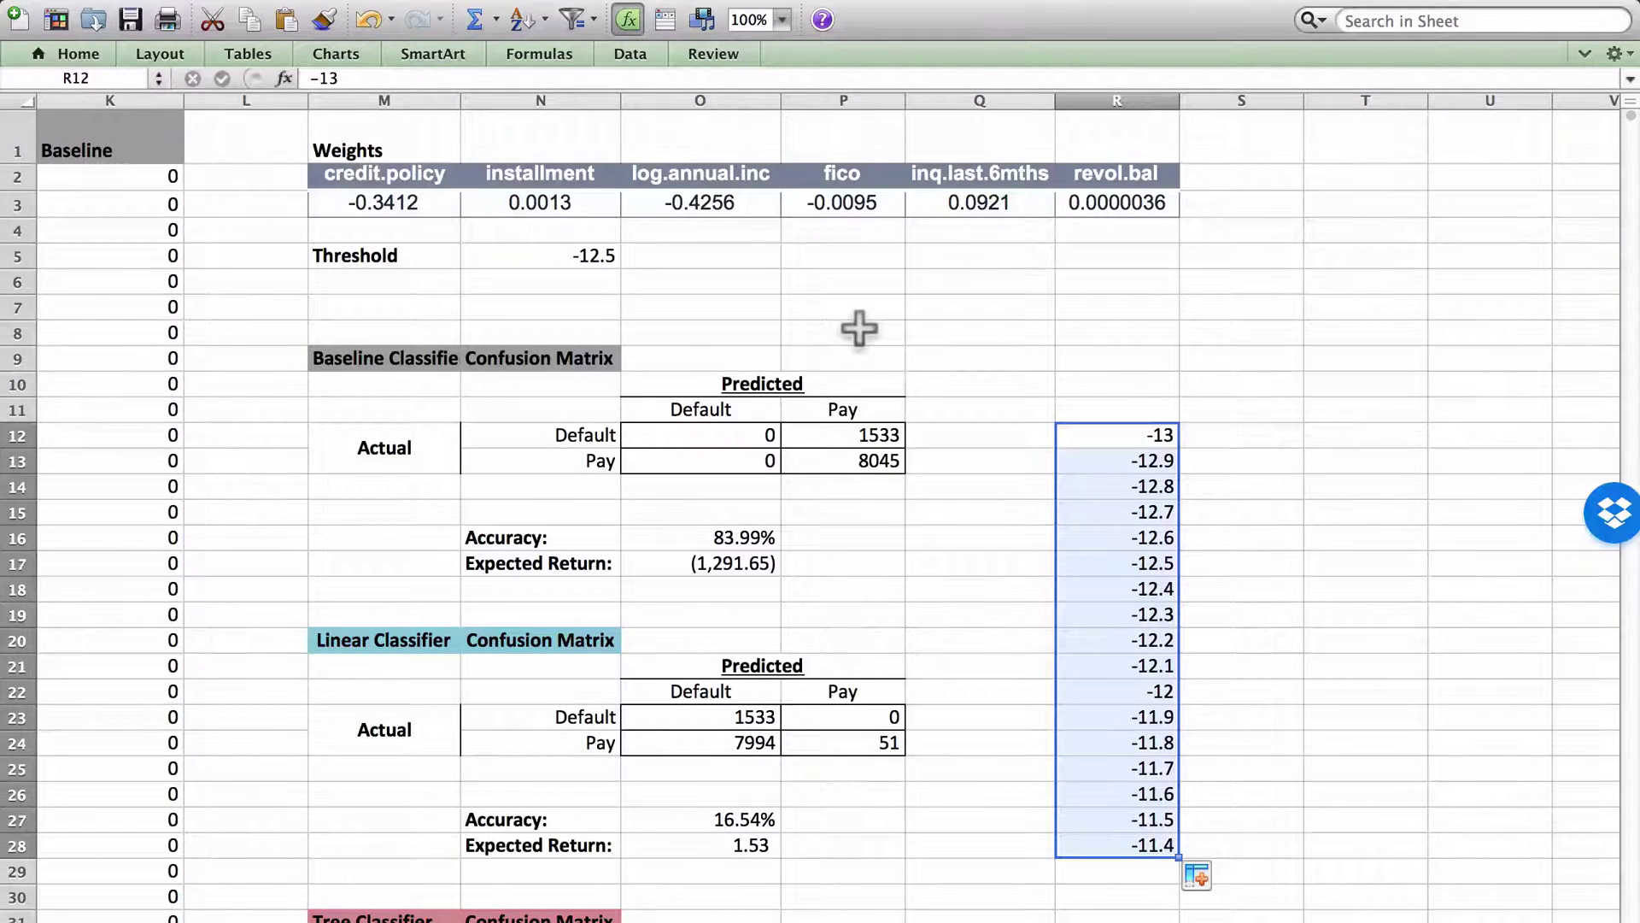
Link S11 to the Linear Classifier's expected return in O28.
left_click(1218, 417)
type("=")
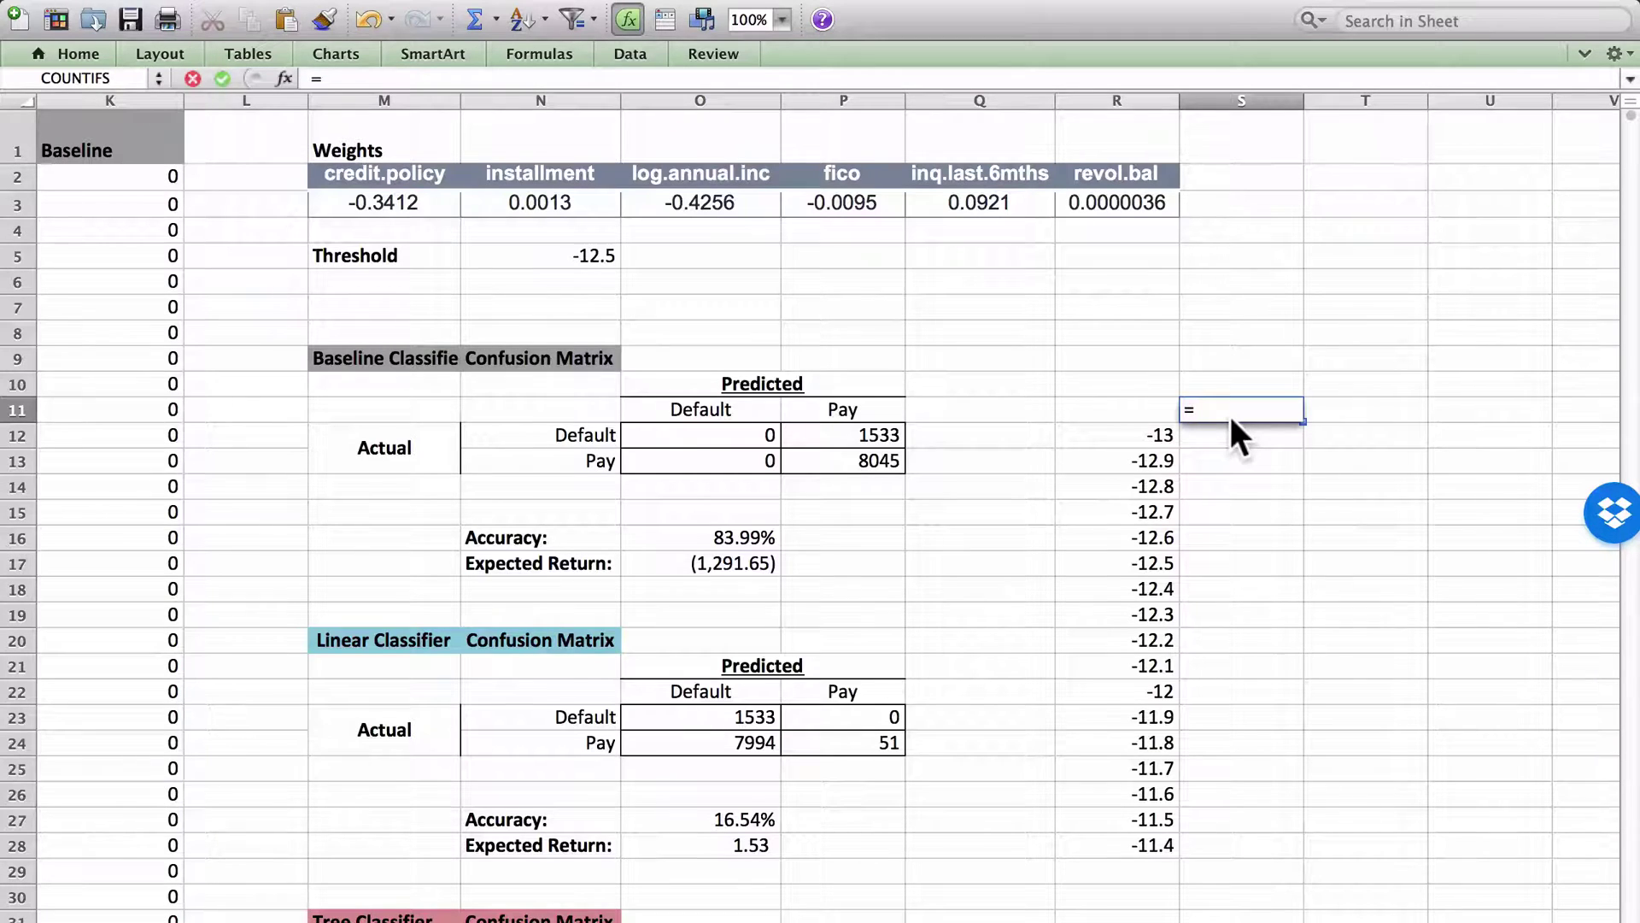
left_click(748, 854)
key("Return")
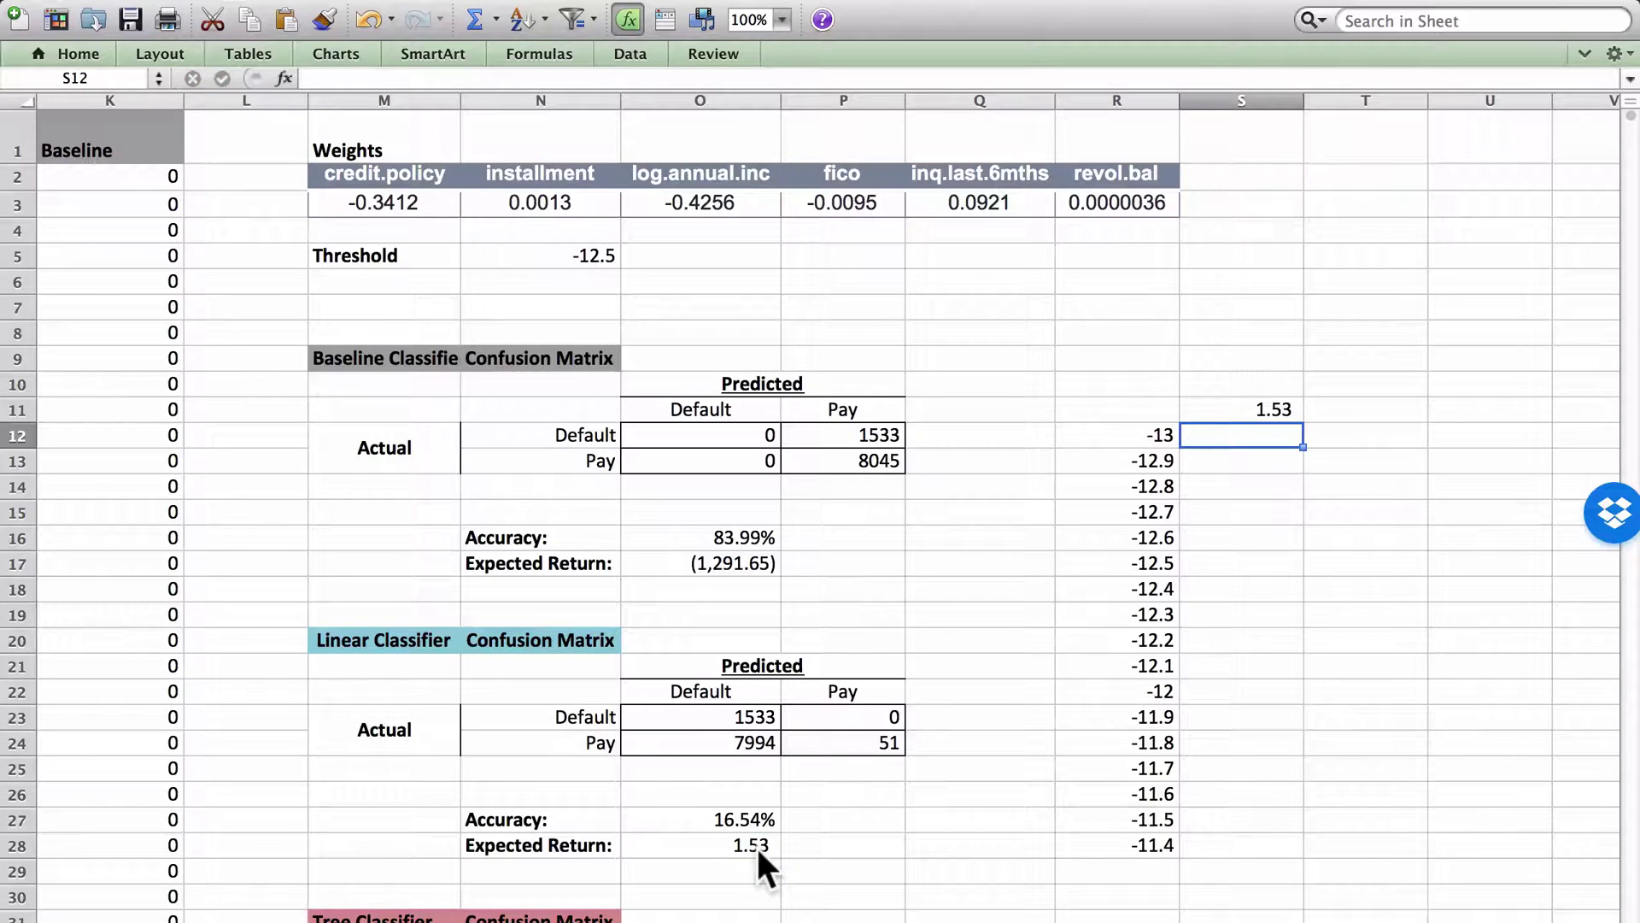
Create a one-variable data table over R11:S28 with threshold cell N5 as the column input cell.
key("Left")
key("Up")
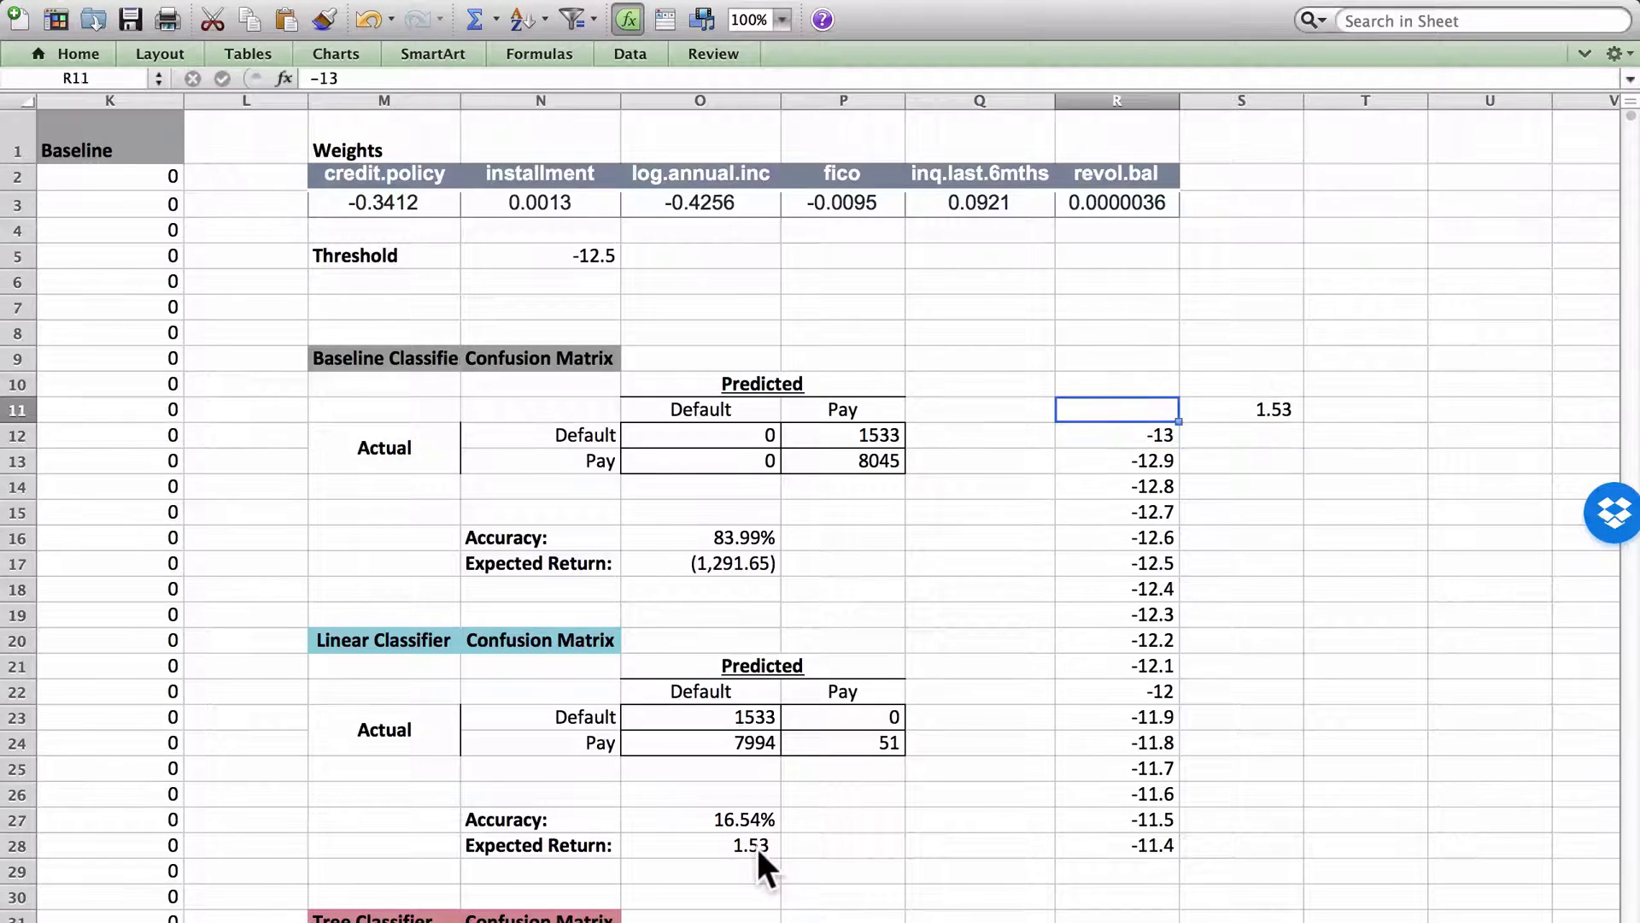
key("shift+Right")
key("shift+Down")
key("shift+Down")
key("shift+Down")
key("shift+Down")
key("shift+Down")
key("shift+Down")
key("shift+Down")
key("shift+Down")
key("shift+Down")
key("shift+Down")
key("shift+Down")
key("shift+Down")
key("shift+Down")
key("shift+Down")
key("shift+Down")
key("shift+Down")
key("shift+Down")
key("shift+Down")
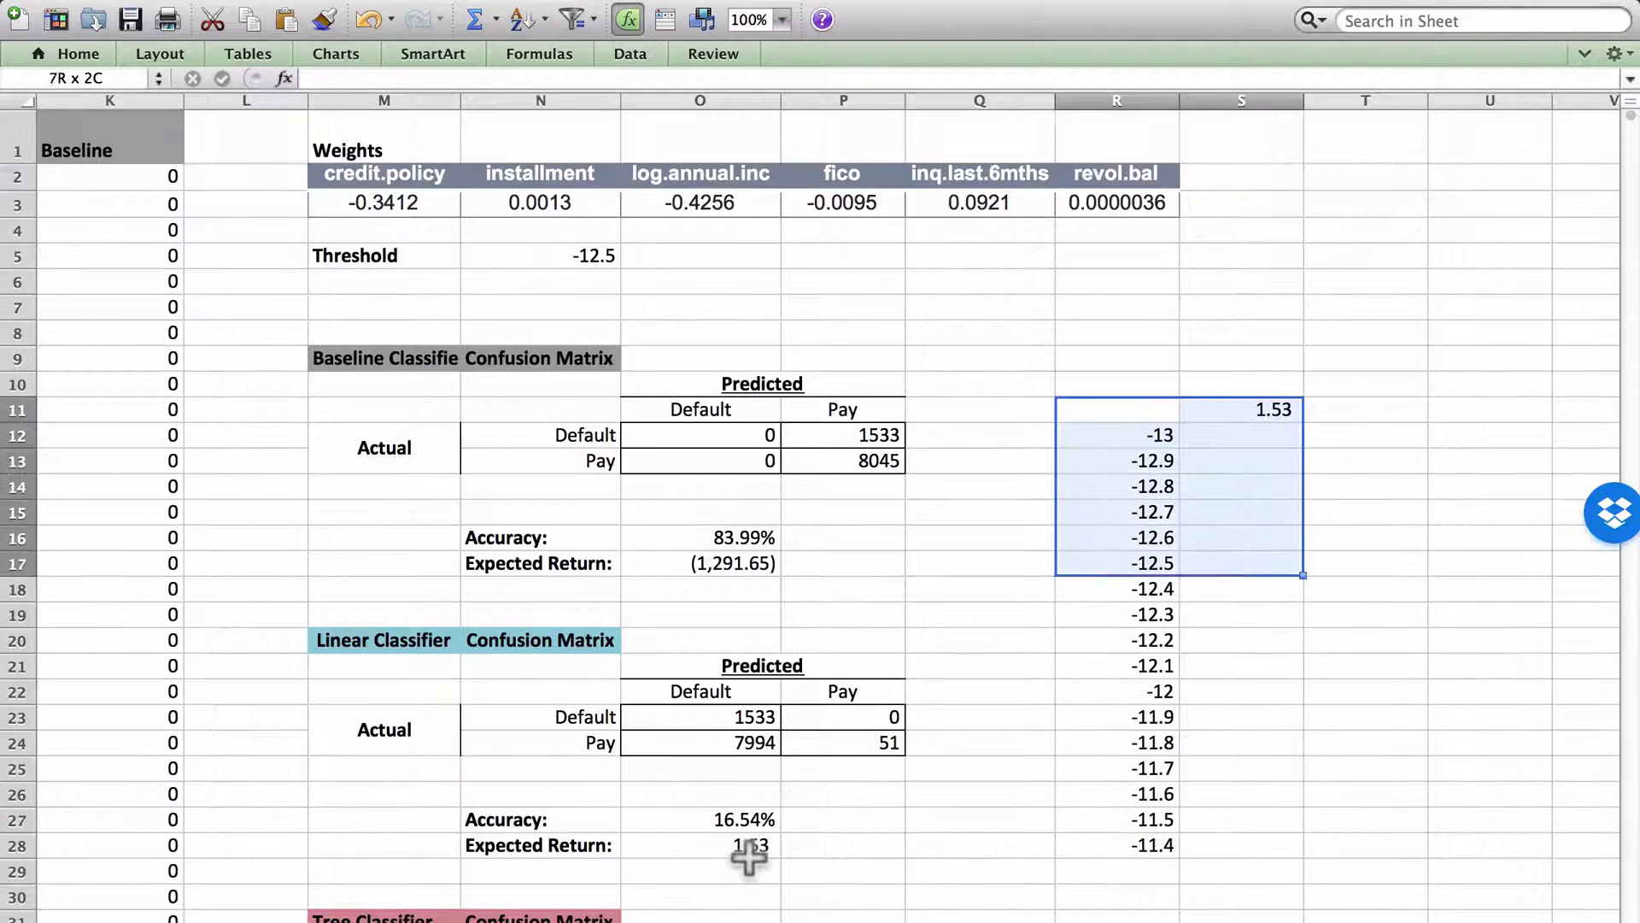
key("shift+Up")
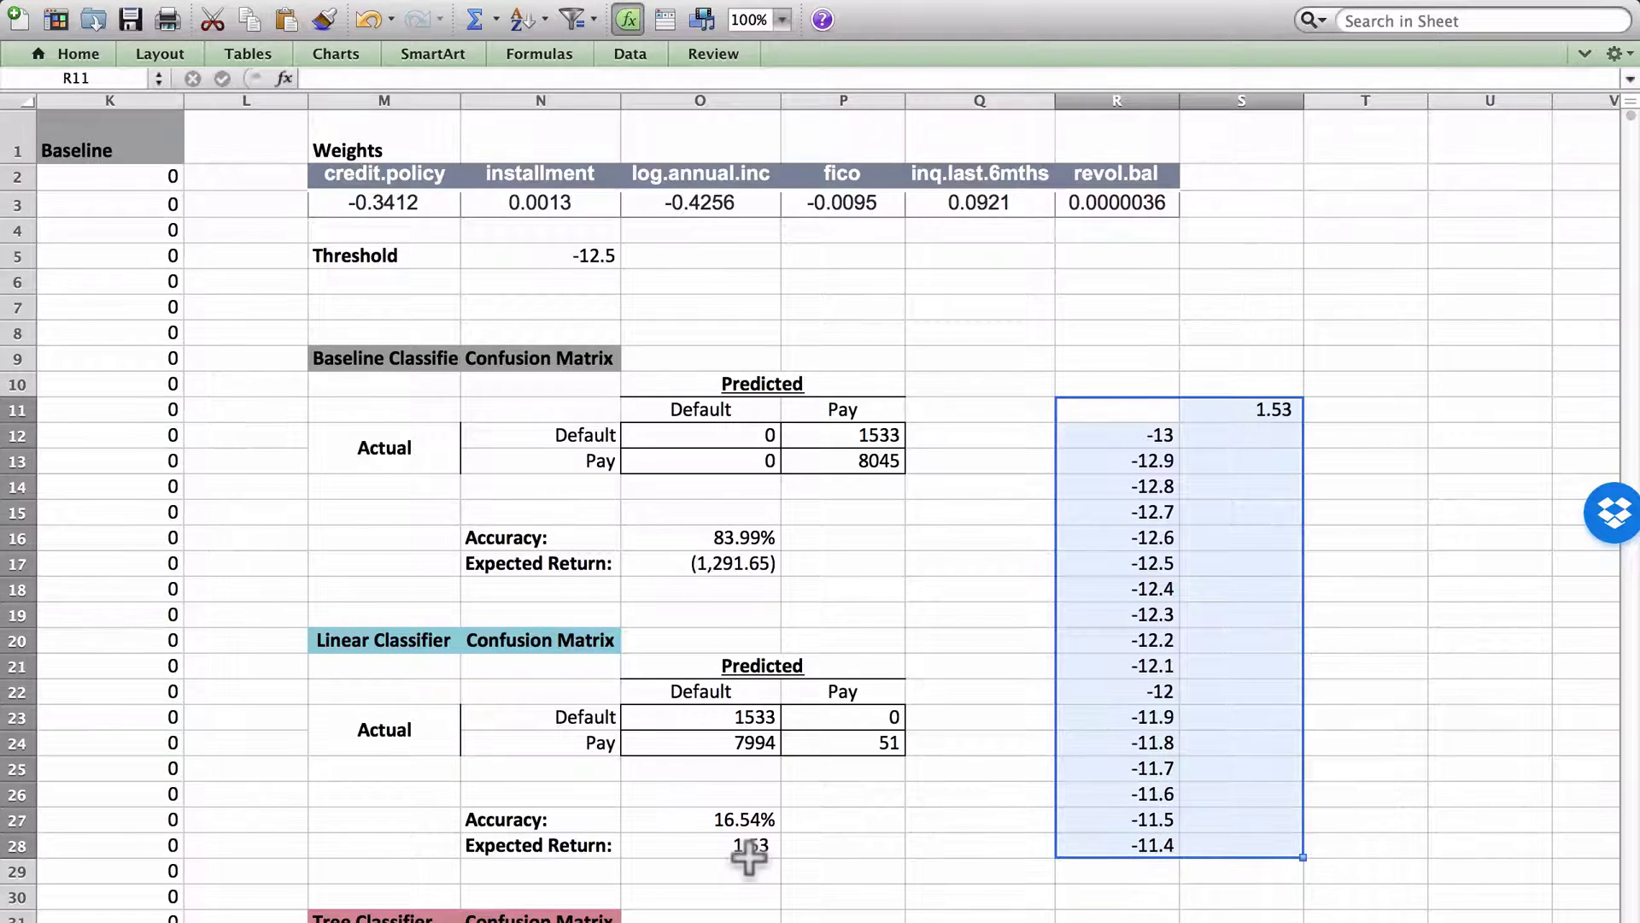
mouse_move(470, 12)
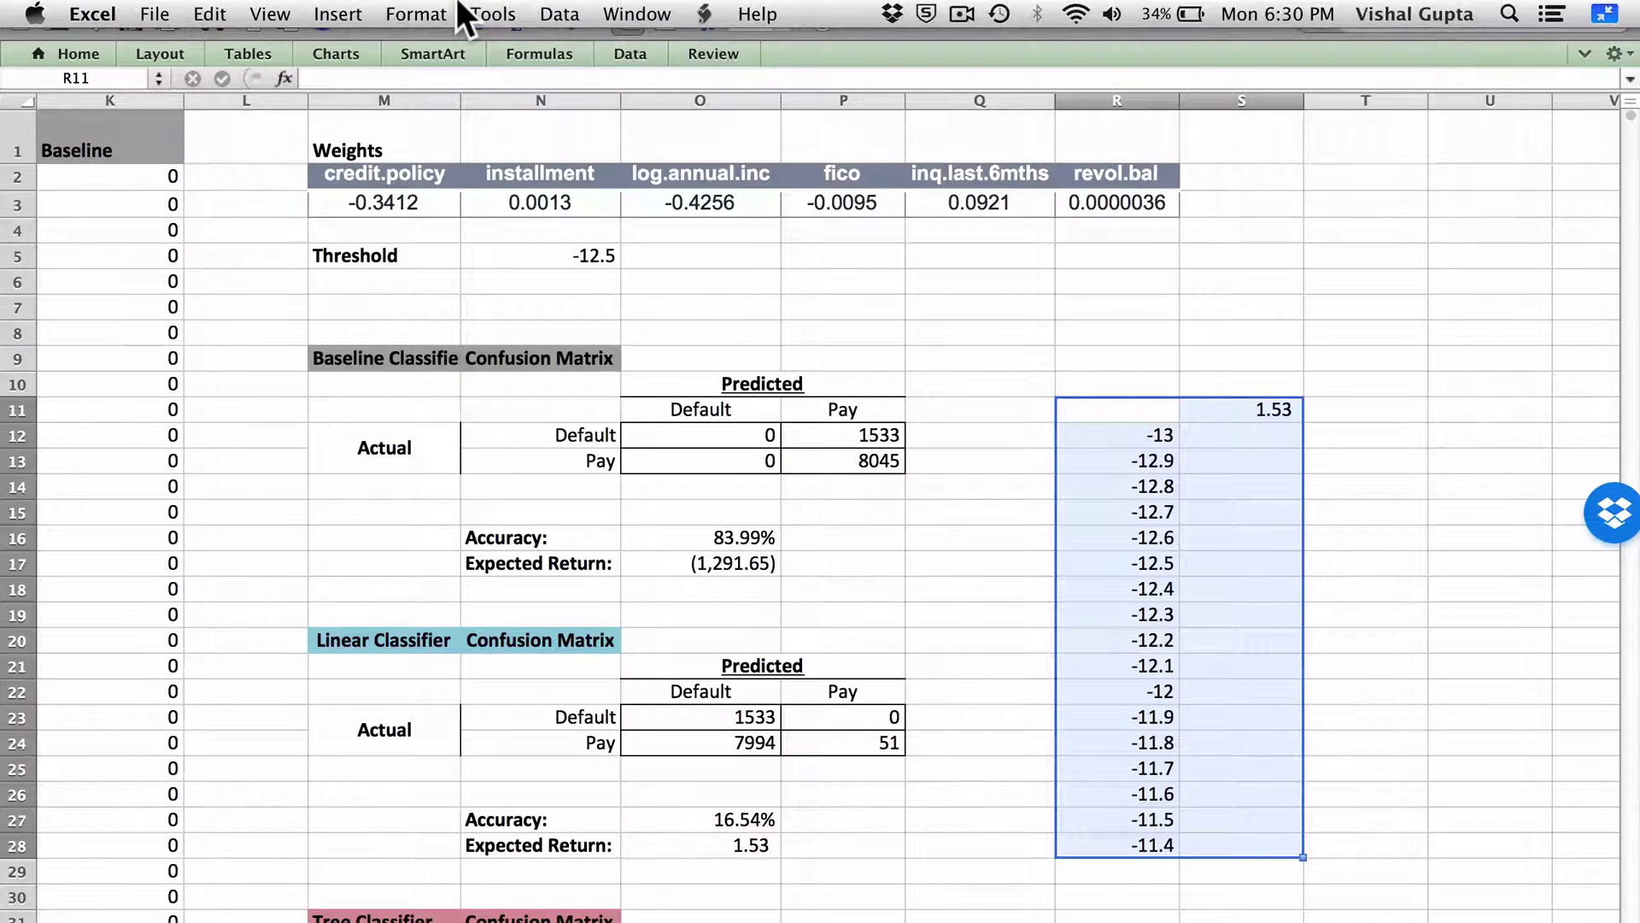
left_click(492, 14)
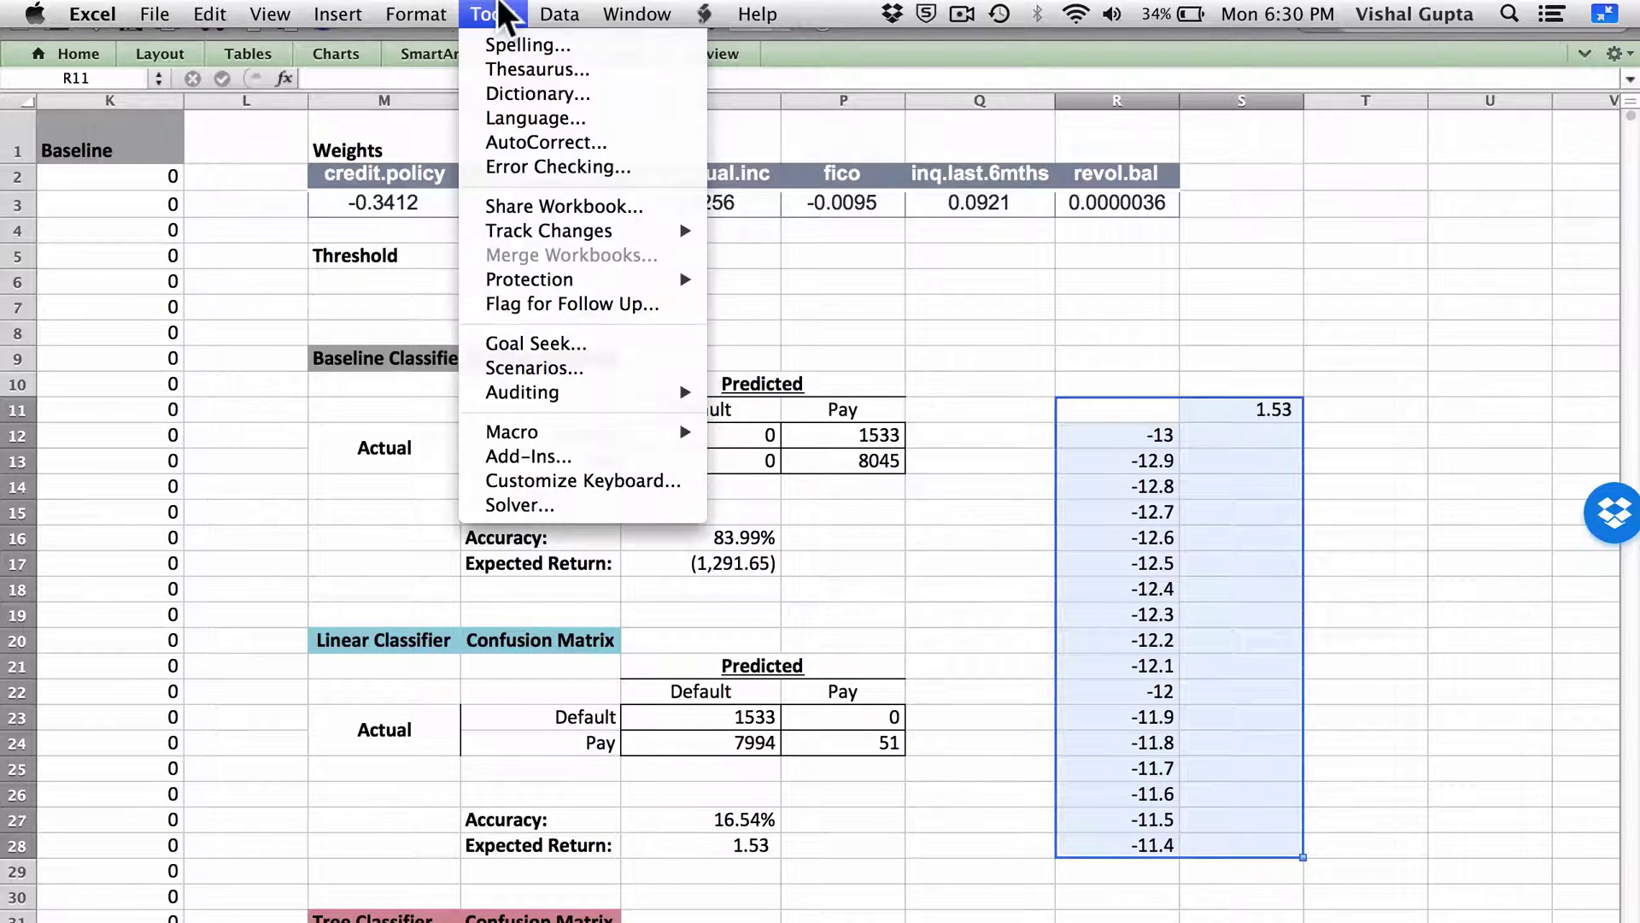
mouse_move(540, 13)
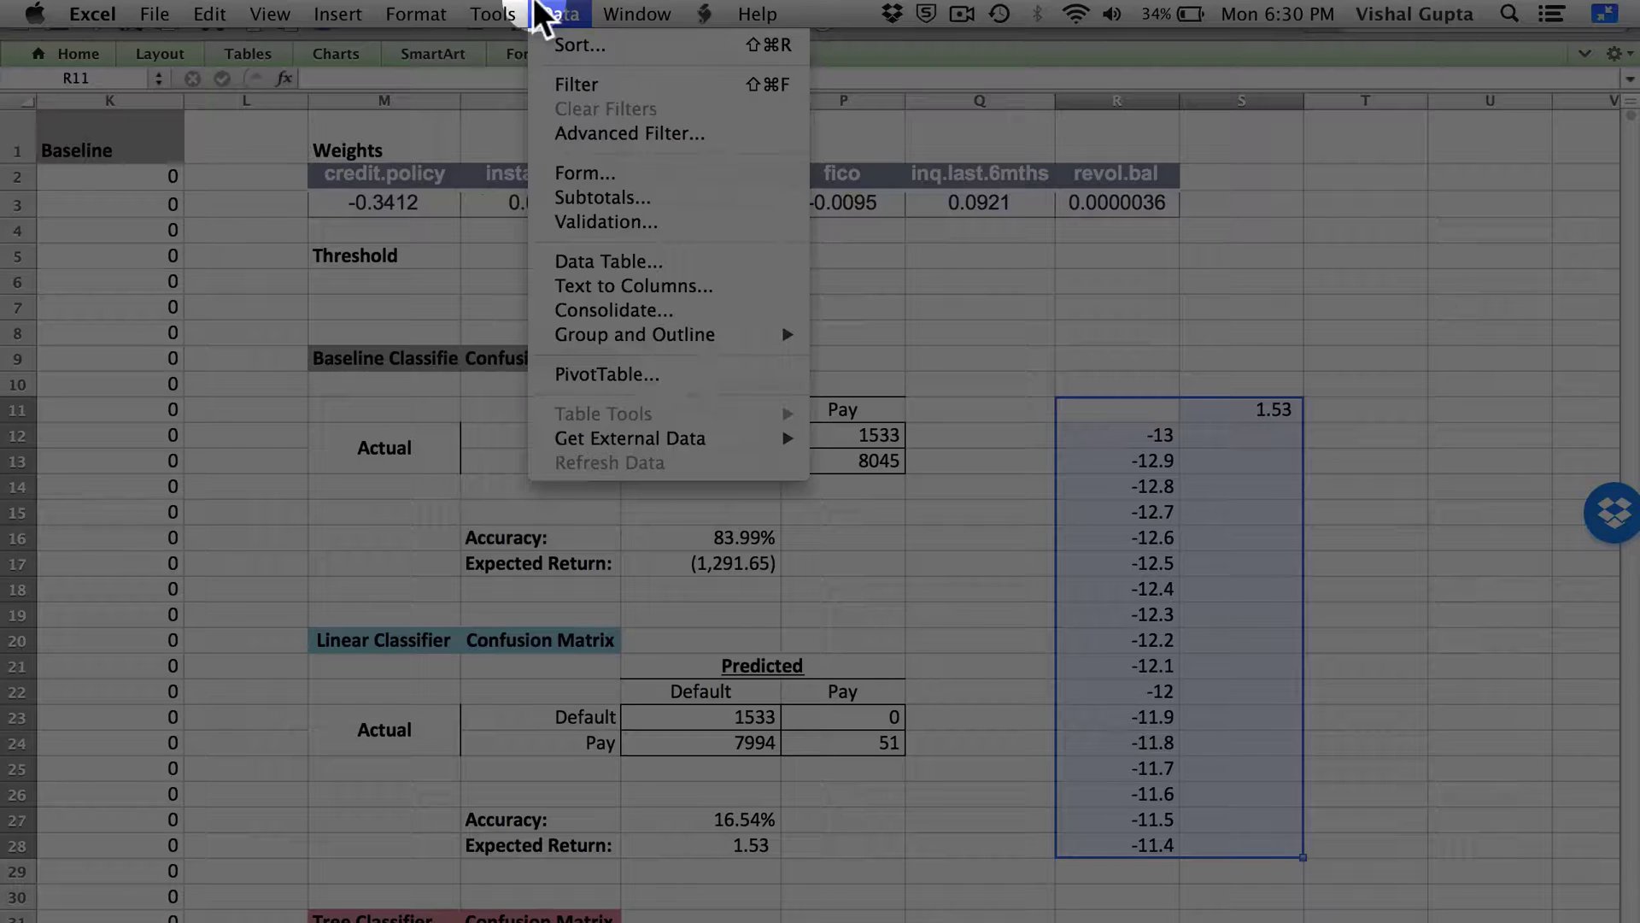
left_click(581, 260)
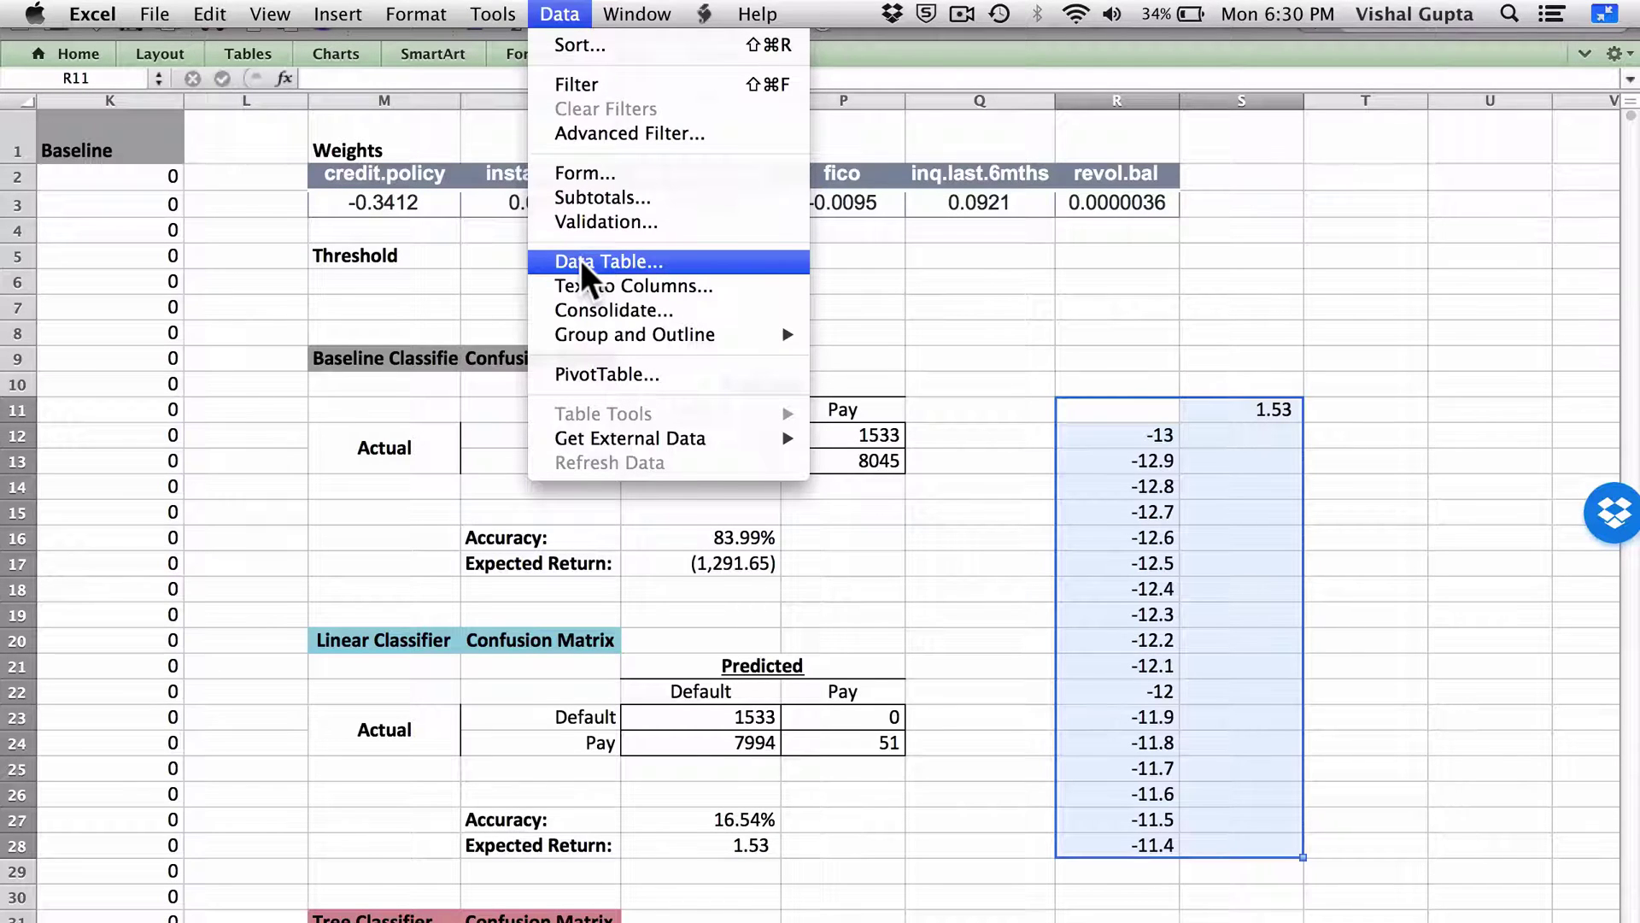
left_click(581, 260)
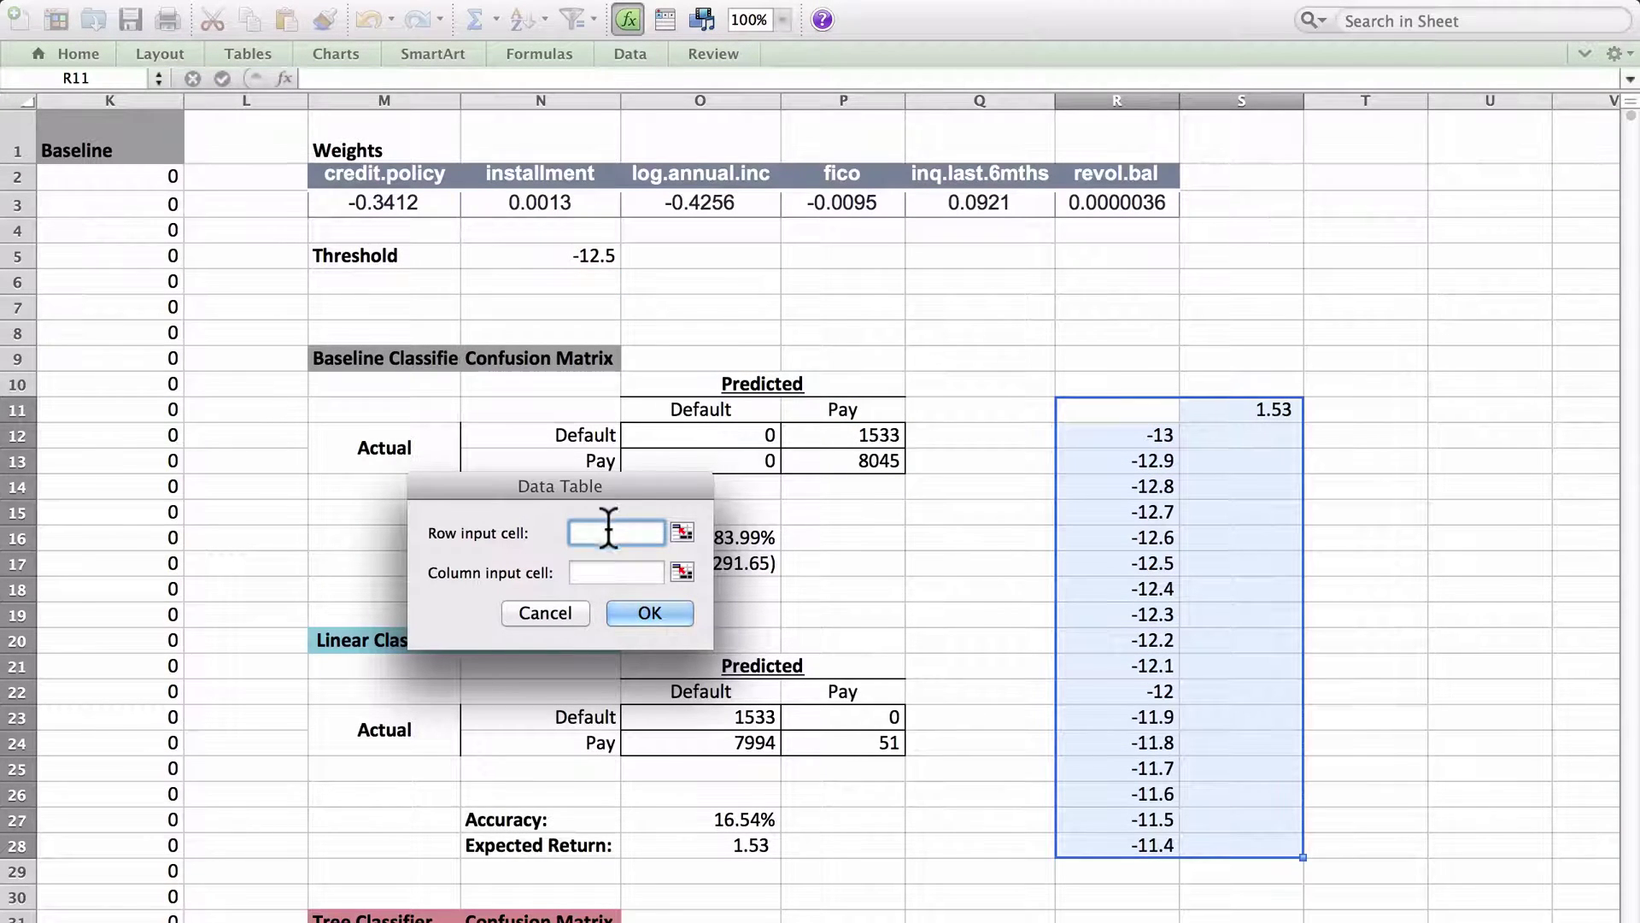
left_click(598, 572)
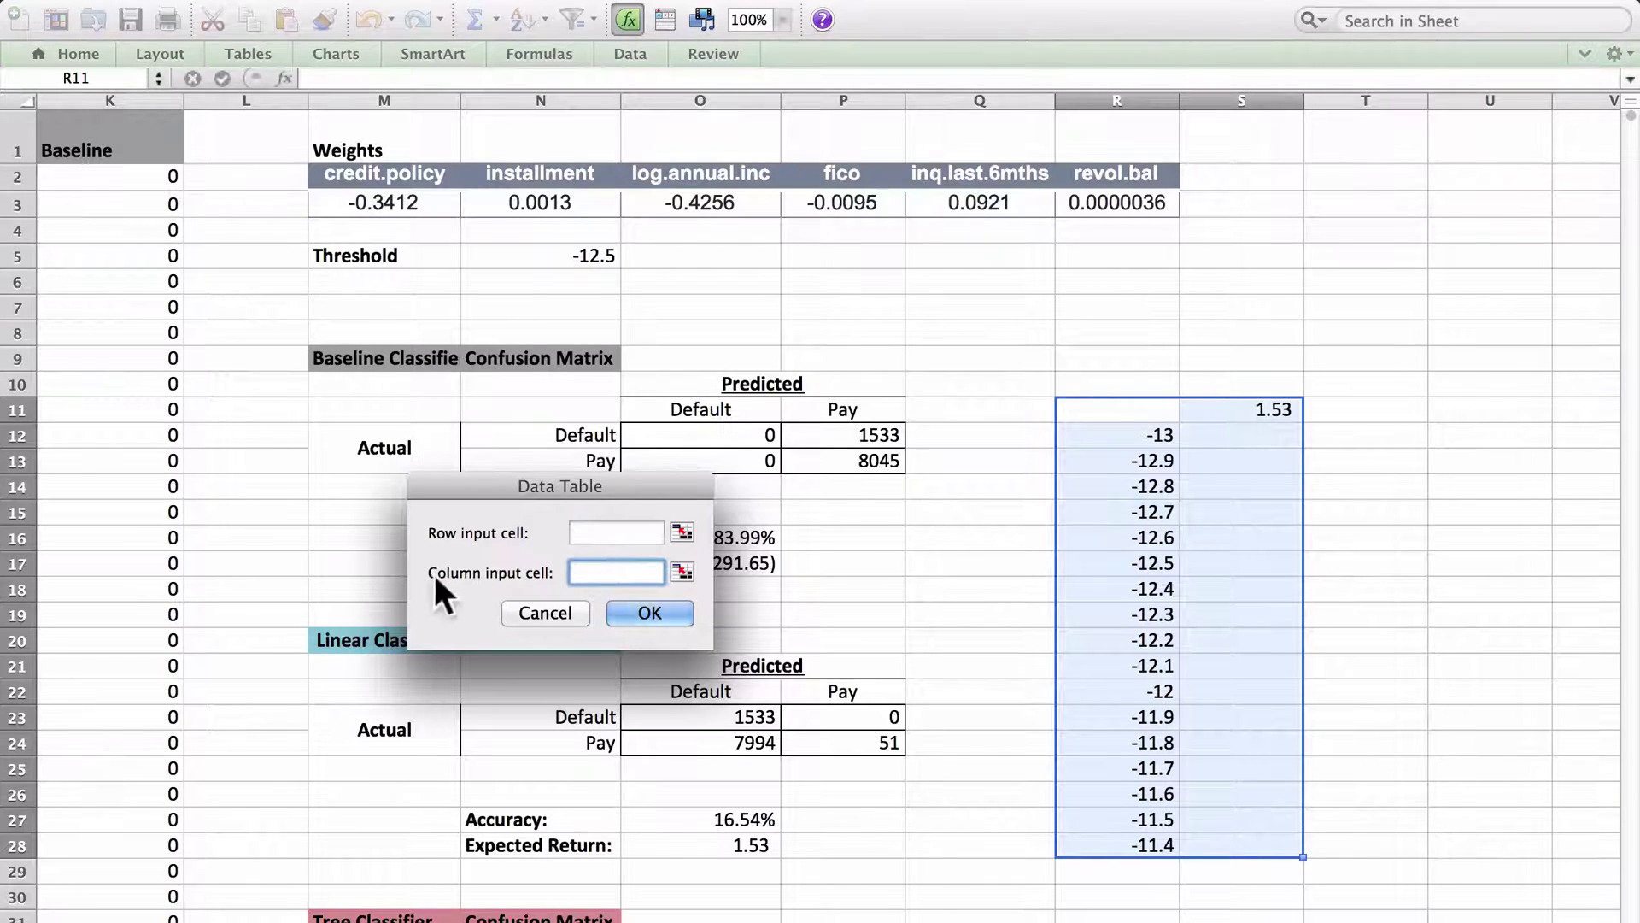
left_click(681, 571)
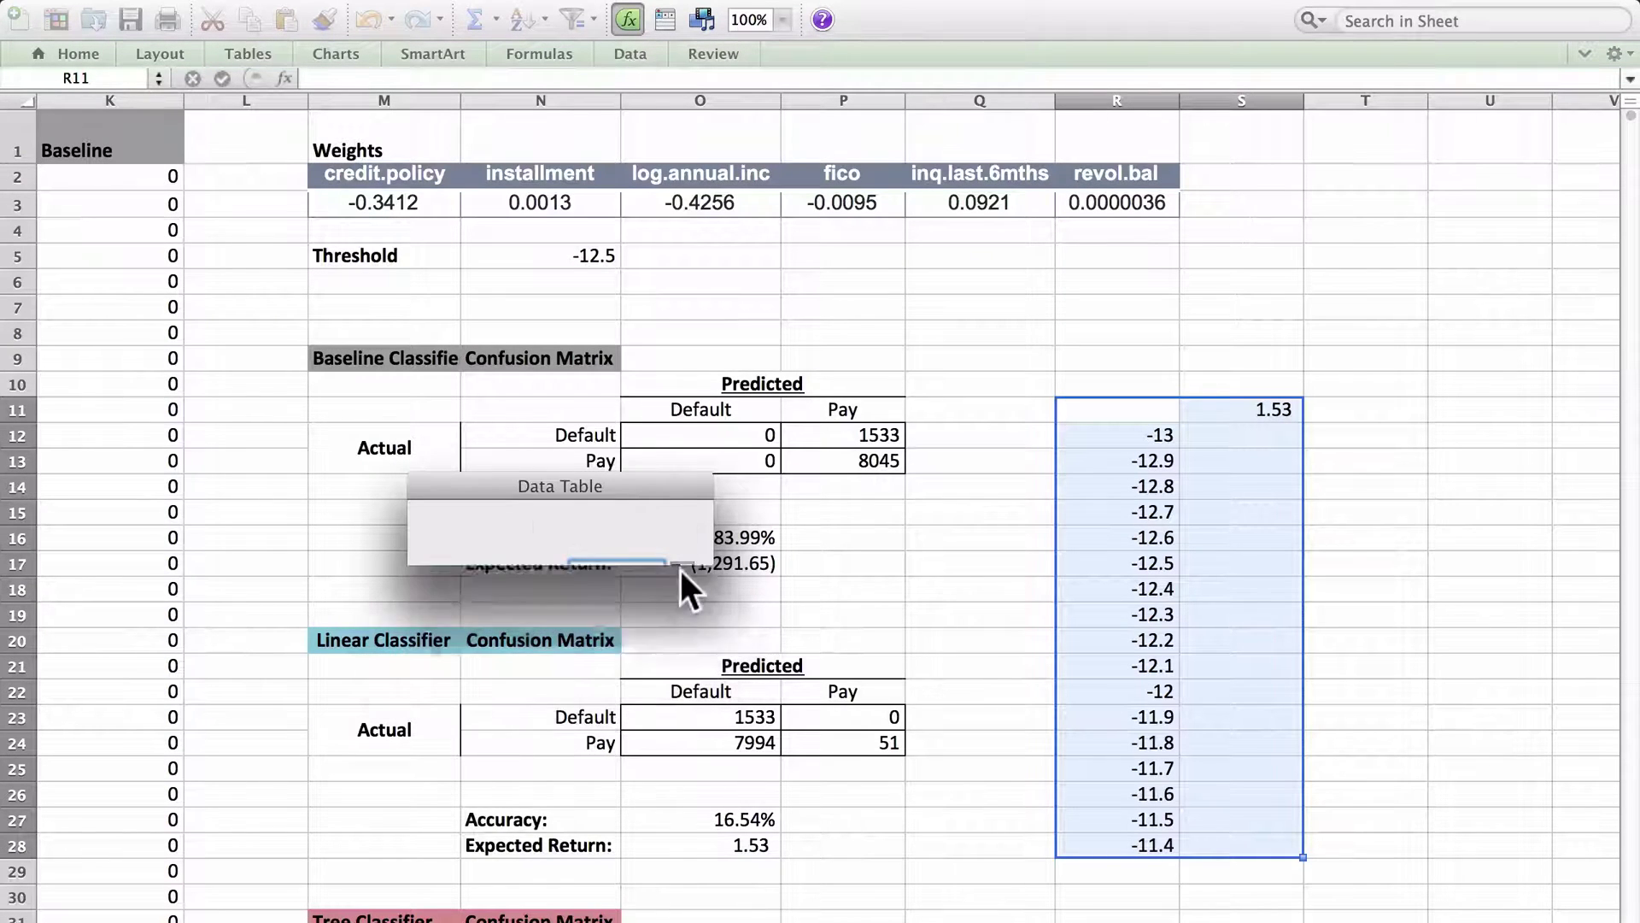
left_click(562, 258)
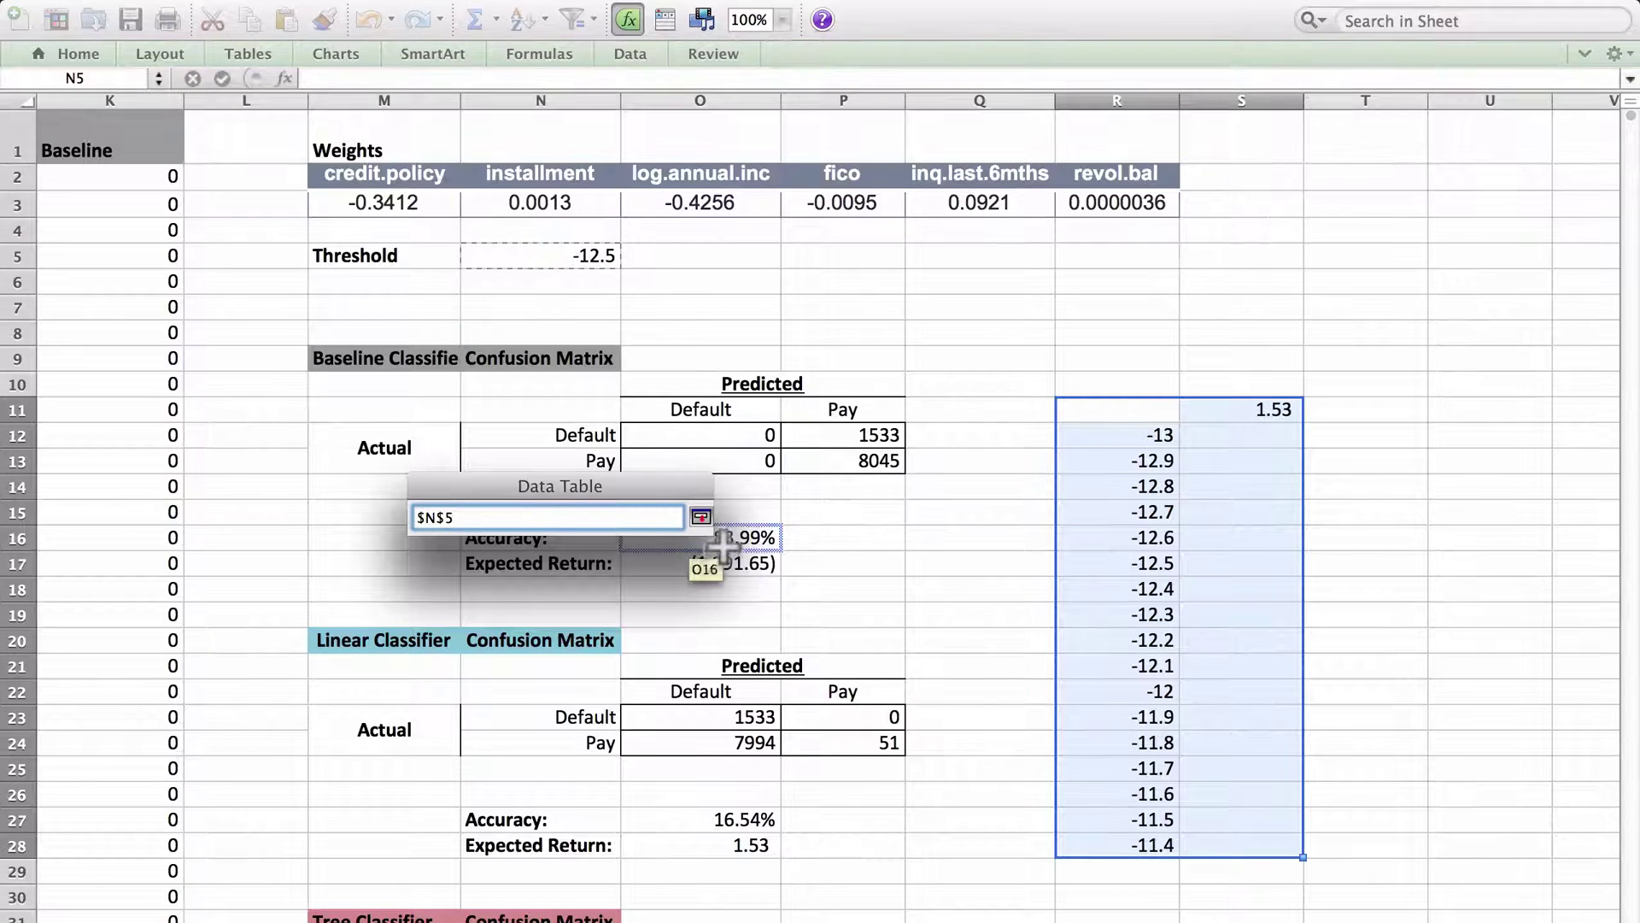
left_click(701, 518)
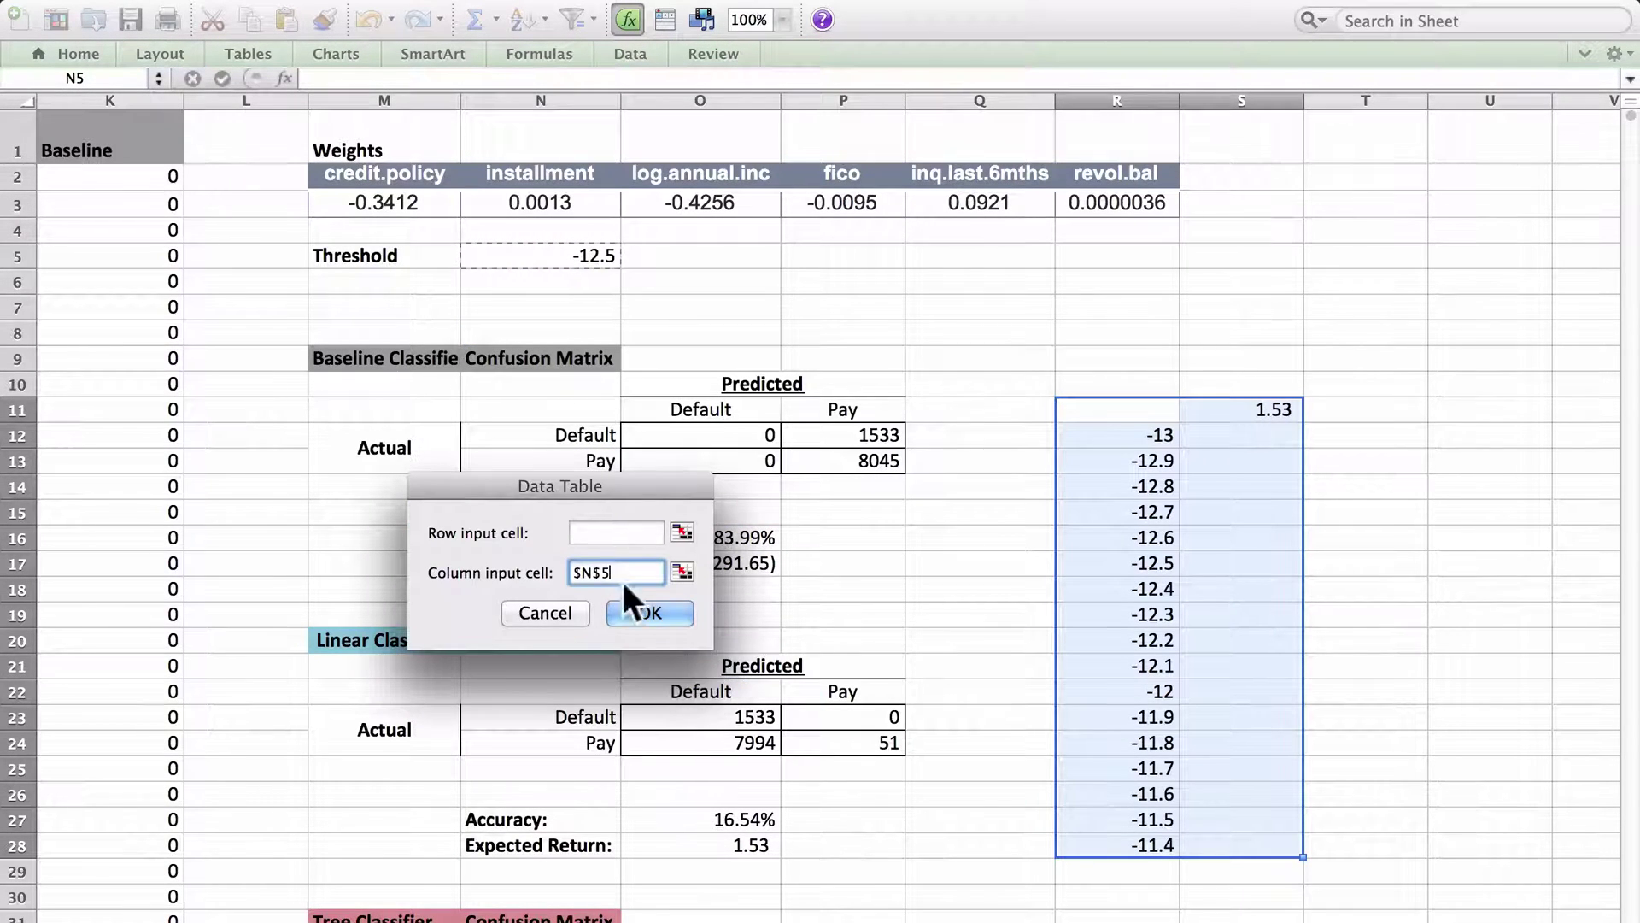
left_click(661, 622)
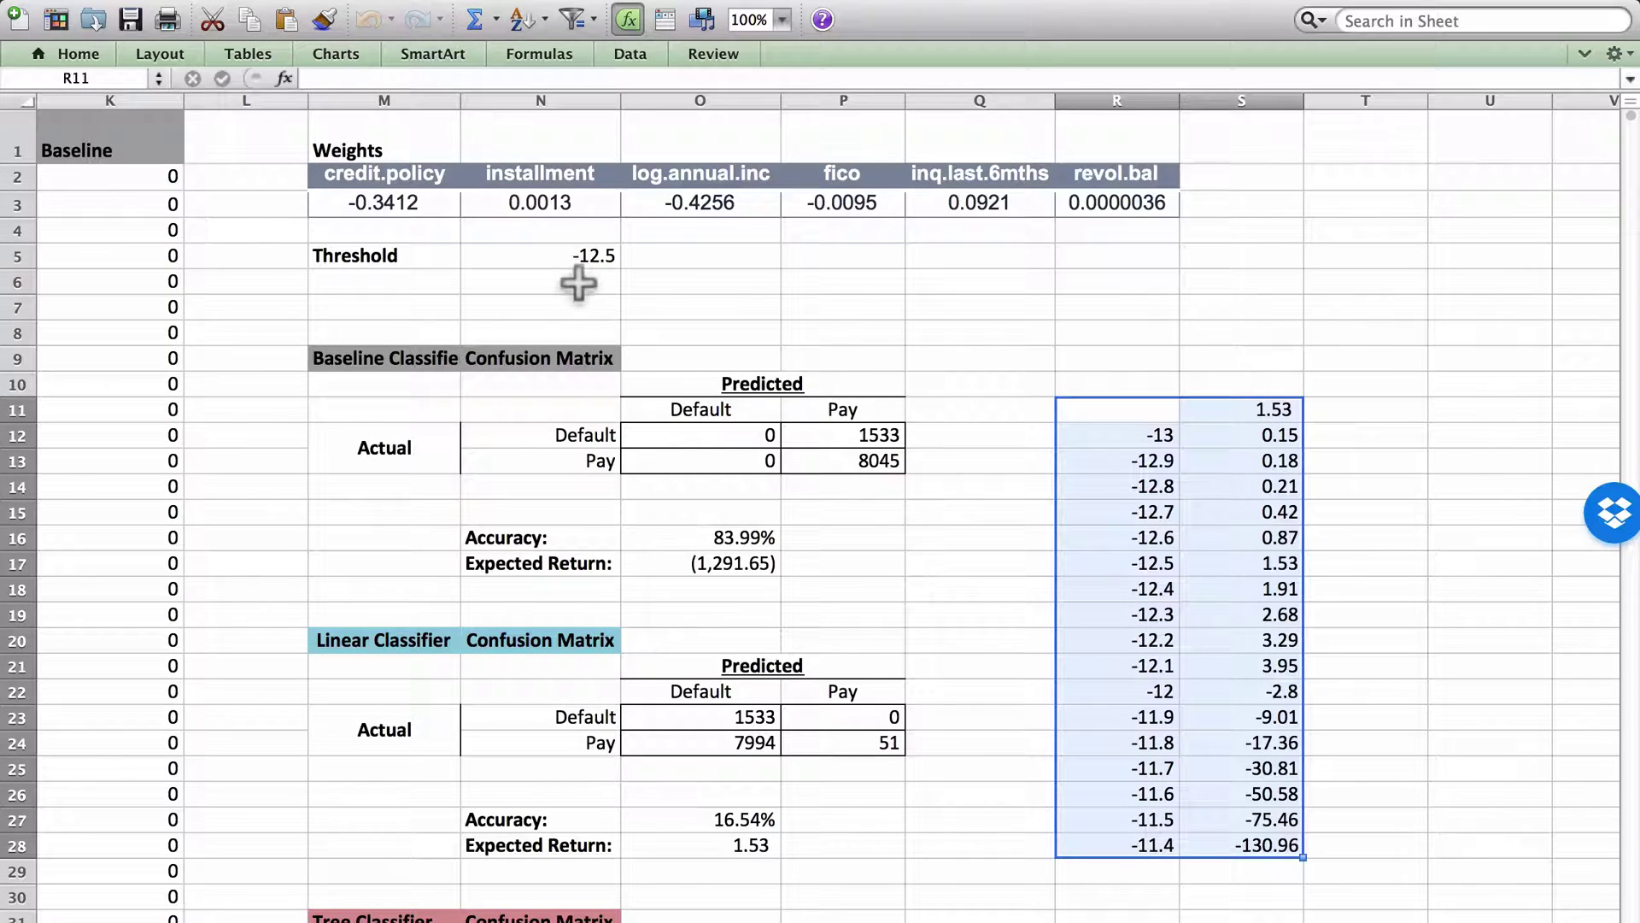
Set the threshold in N5 to -11.8 to check it against the matching data table row.
left_click(568, 258)
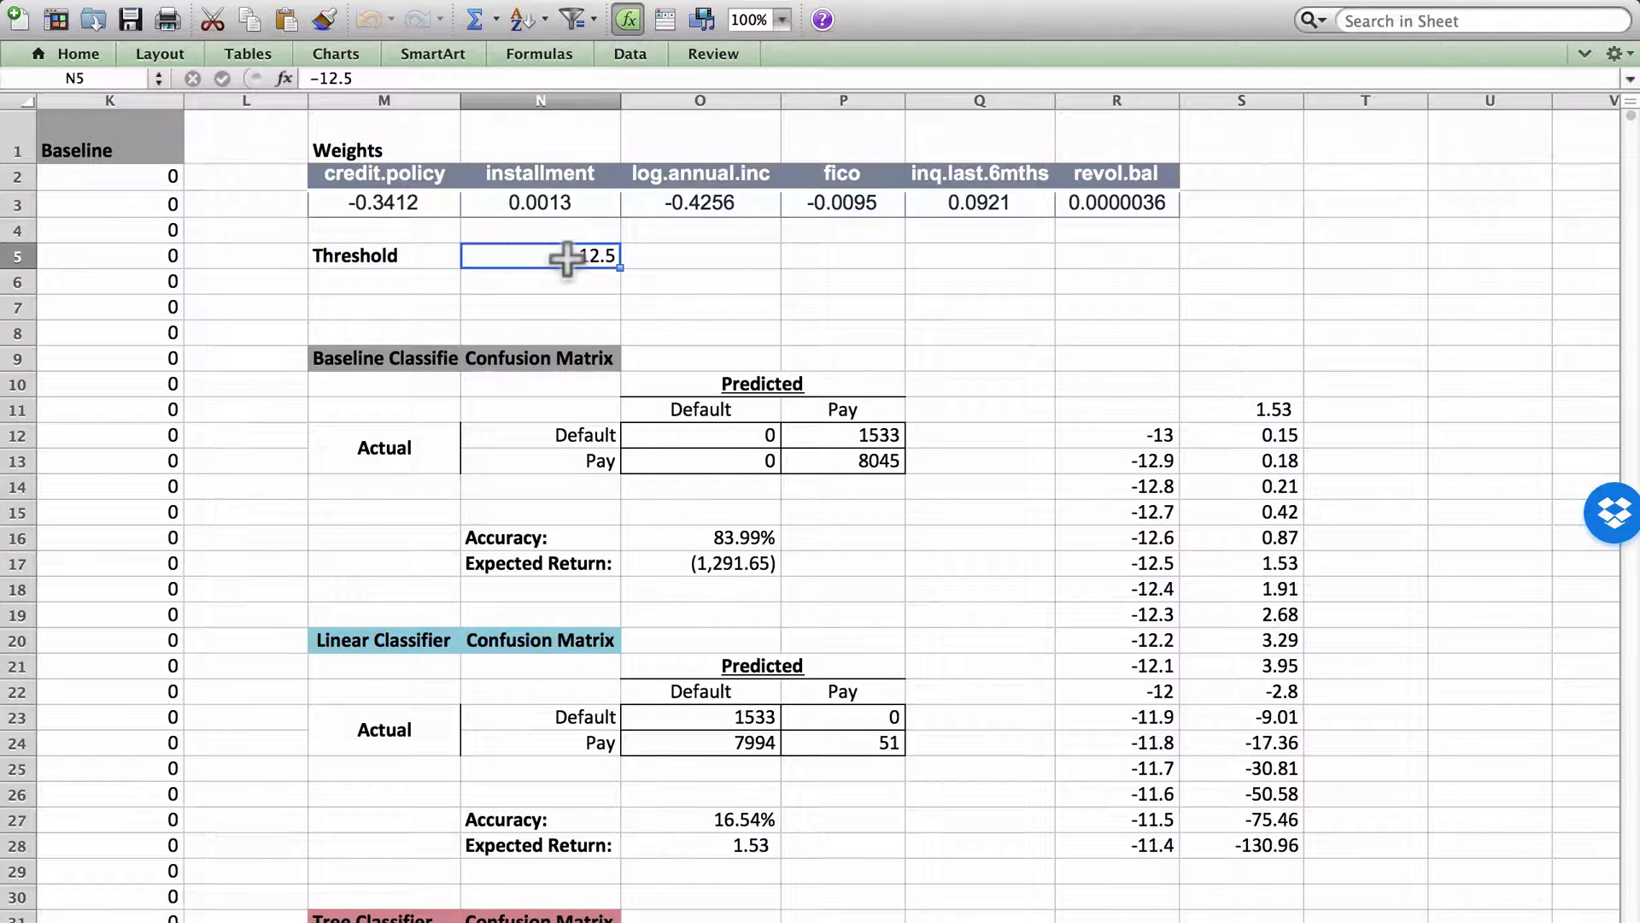
type("-11.8")
key("Return")
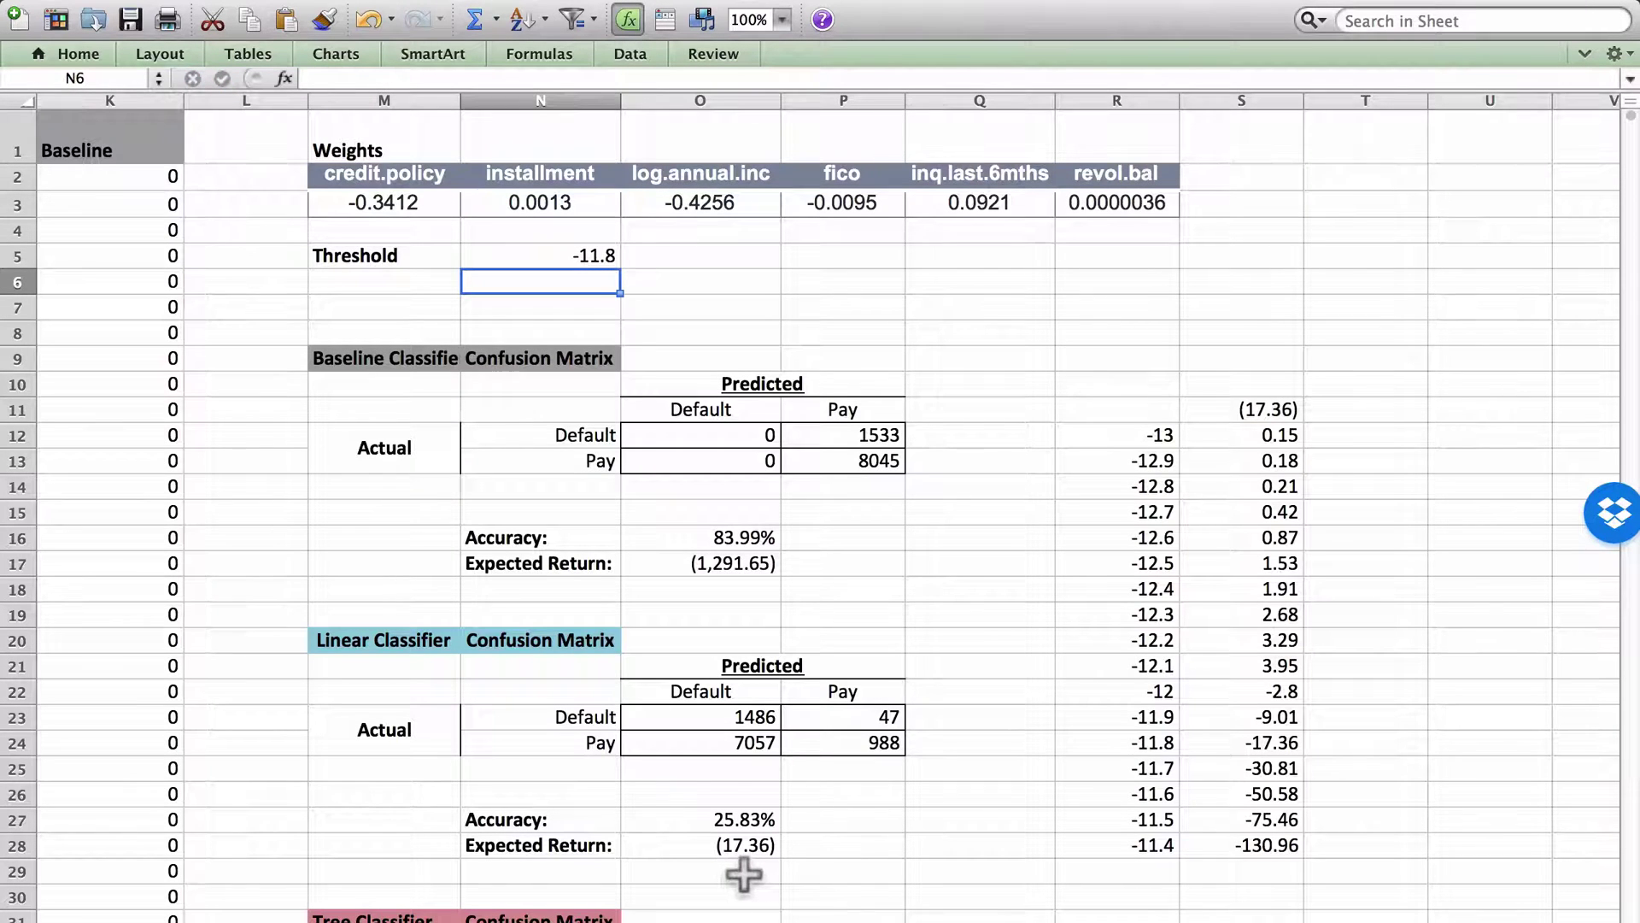
Examine the data table's expected returns for thresholds -12.2 and -12.1 in S20 and S21.
left_click(1239, 745)
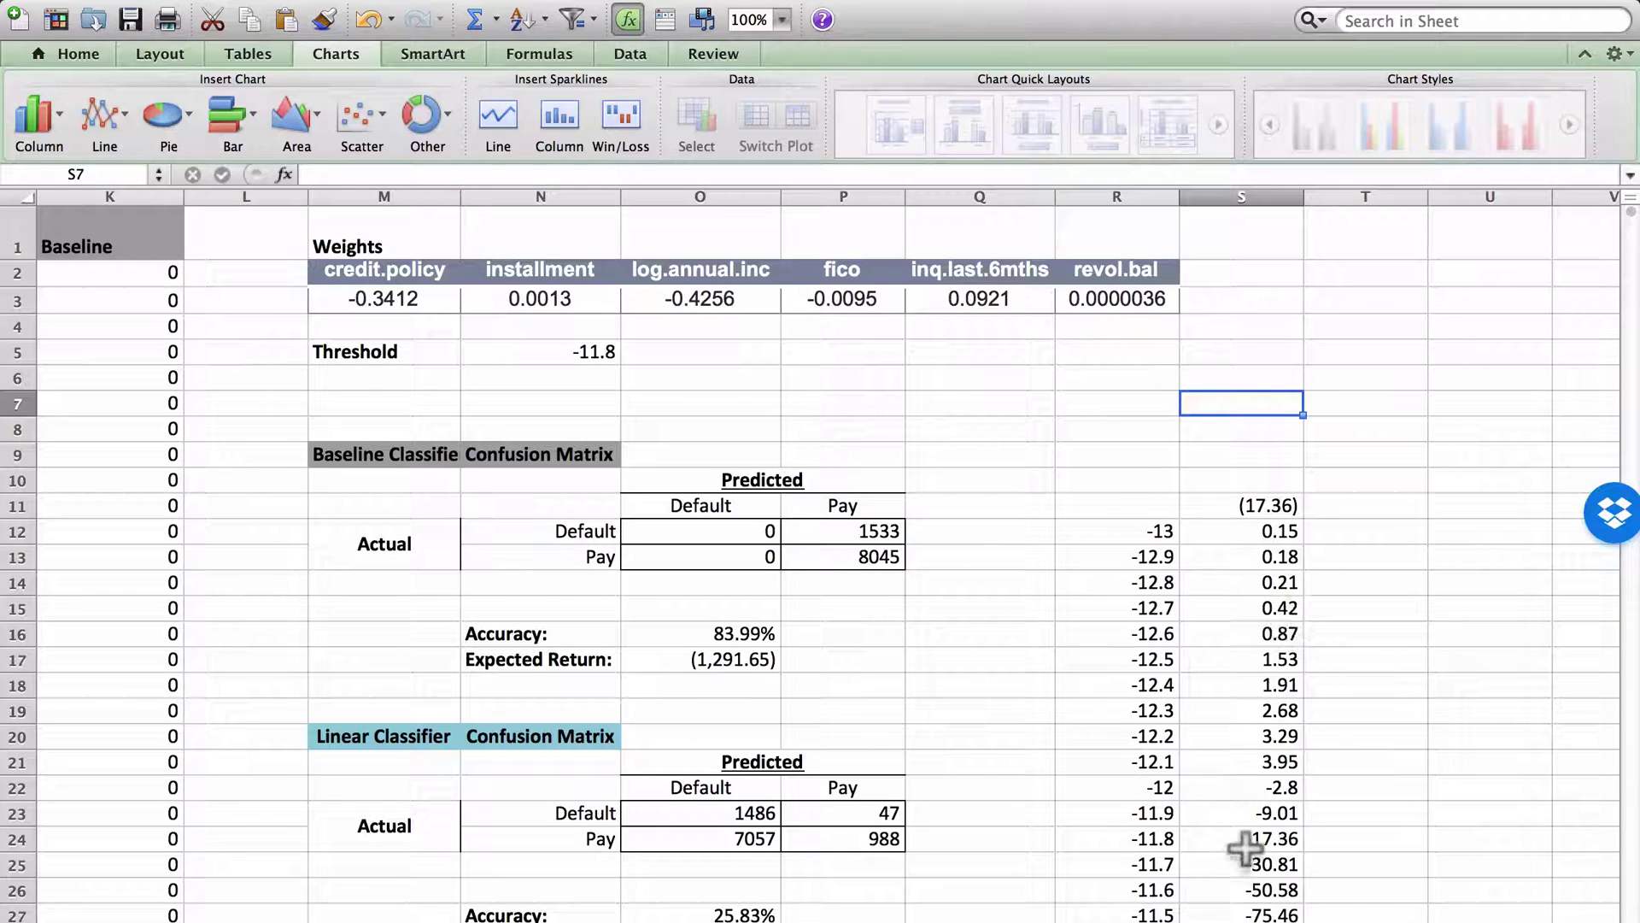
left_click(1239, 742)
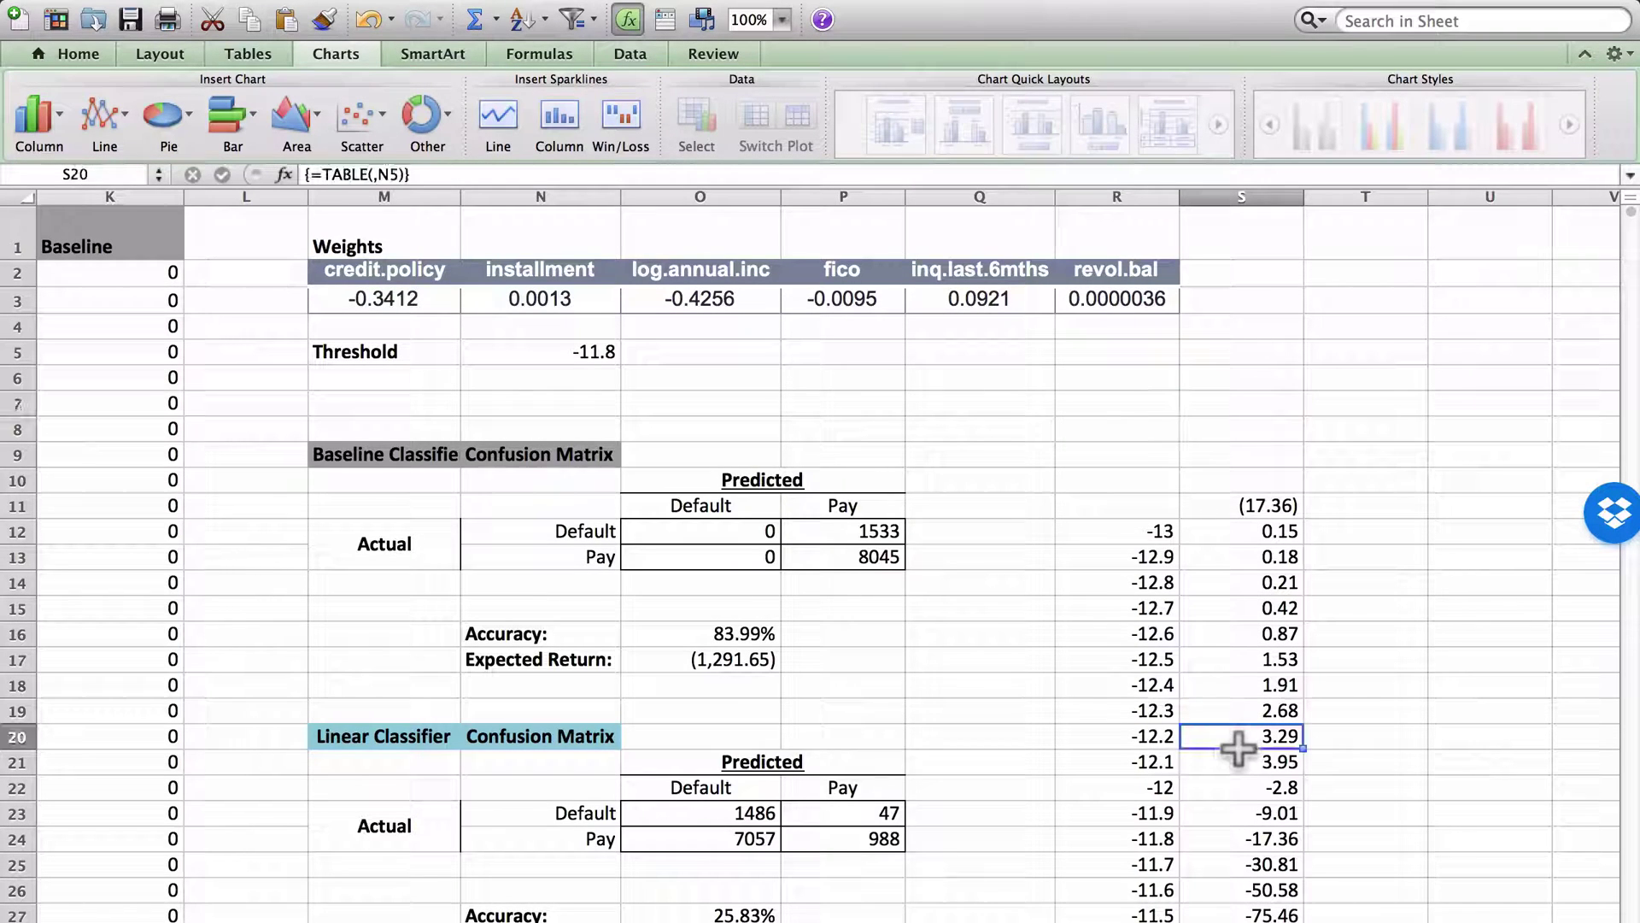
key("Down")
key("Left")
key("Right")
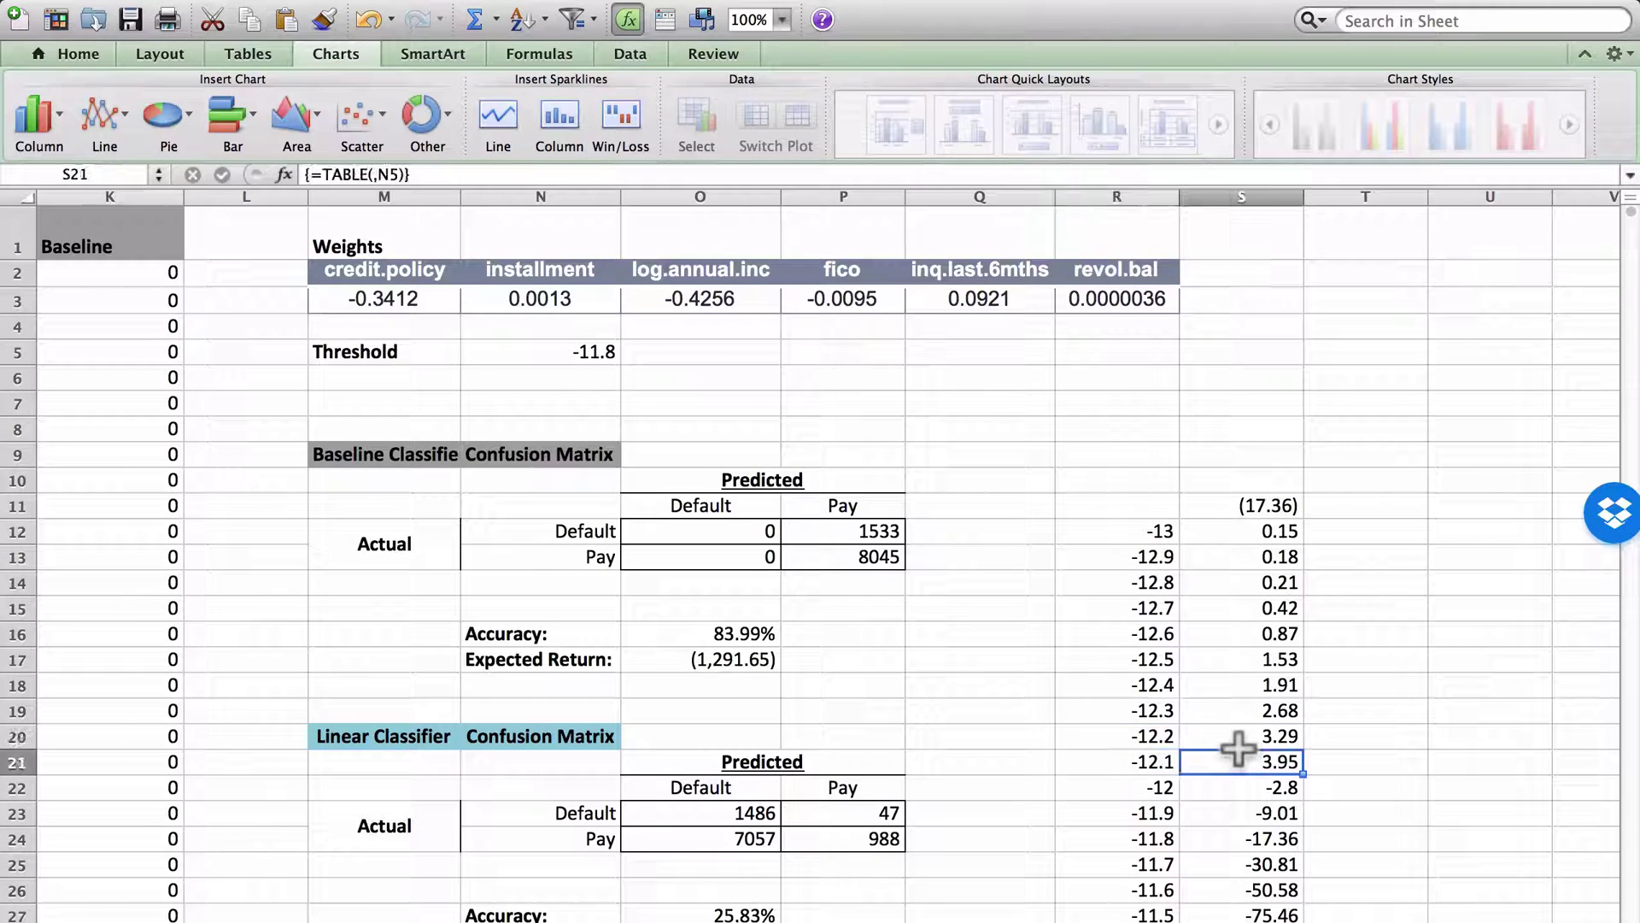
Compare the -12.1 threshold in R21 with its expected return in S21.
key("Left")
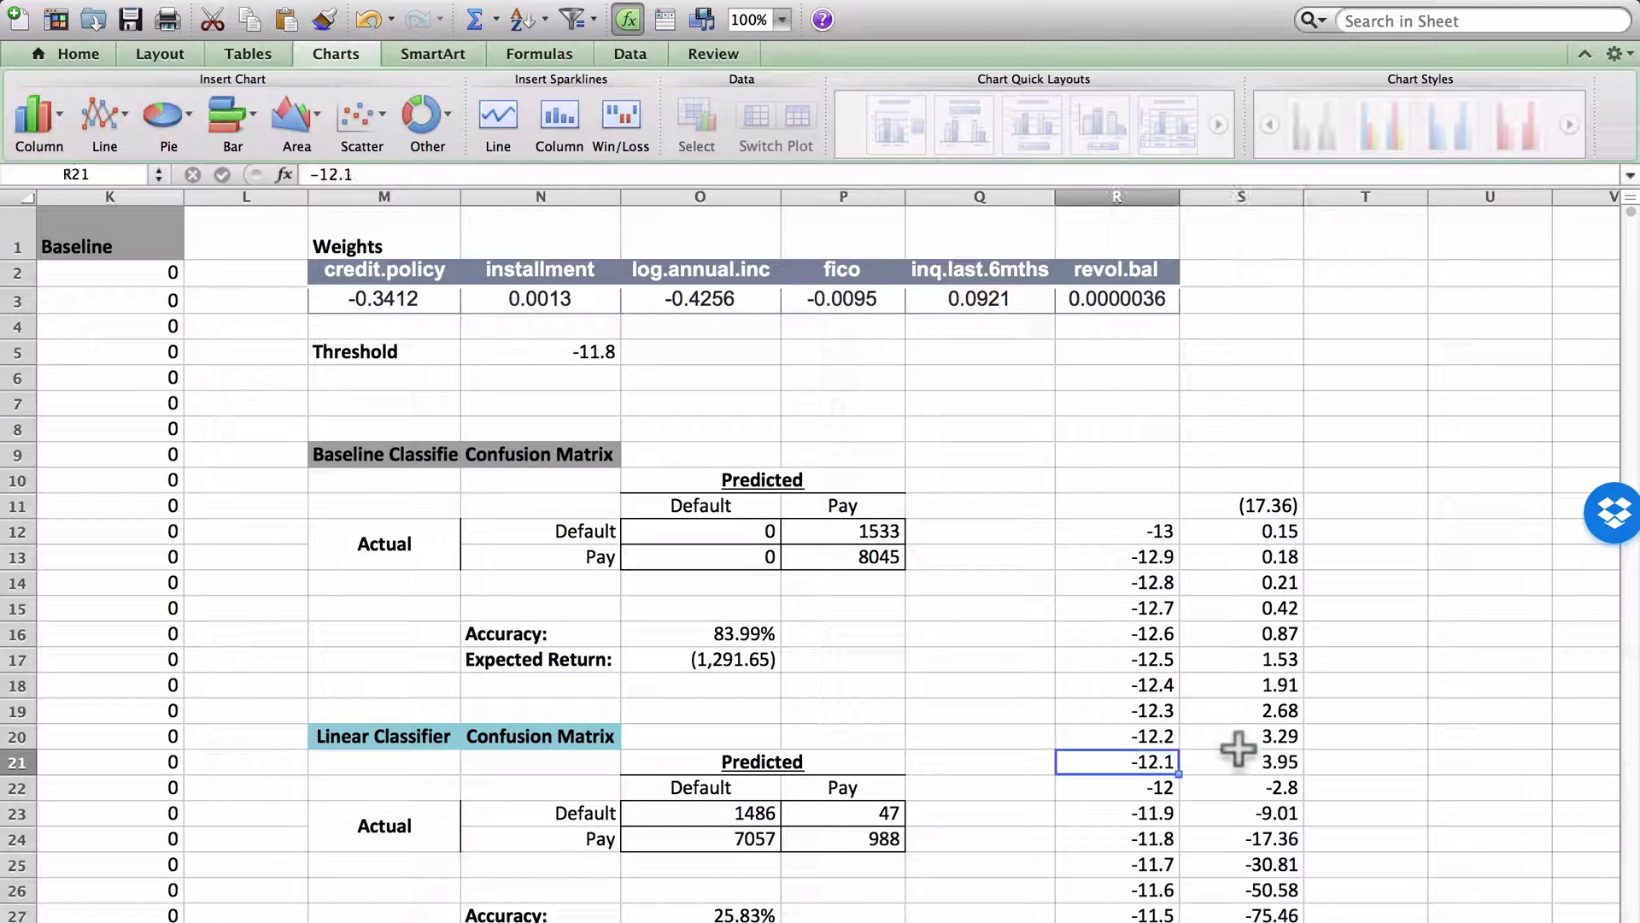
key("Right")
key("Left")
key("Right")
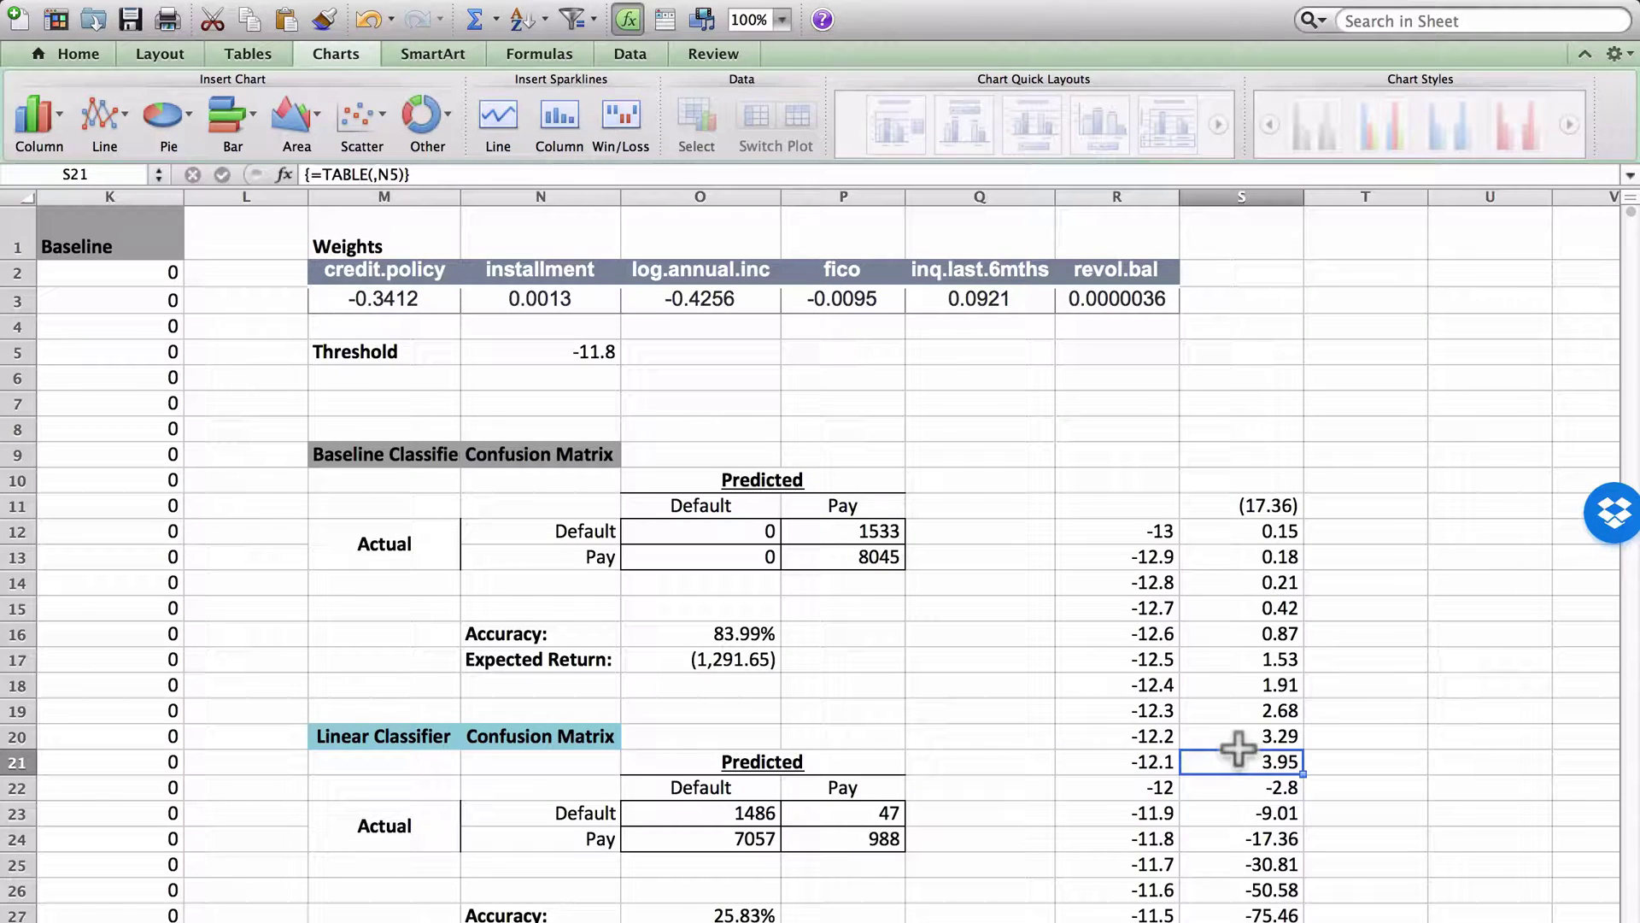
Insert a smooth marked scatter chart of thresholds against expected returns from R12:S25.
left_click(1149, 531)
key("shift+Right")
key("shift+Down")
key("shift+Down")
key("shift+Down")
key("shift+Down")
key("shift+Down")
key("shift+Down")
key("shift+Down")
key("shift+Down")
key("shift+Down")
key("shift+Down")
key("shift+Down")
key("shift+Down")
key("shift+Down")
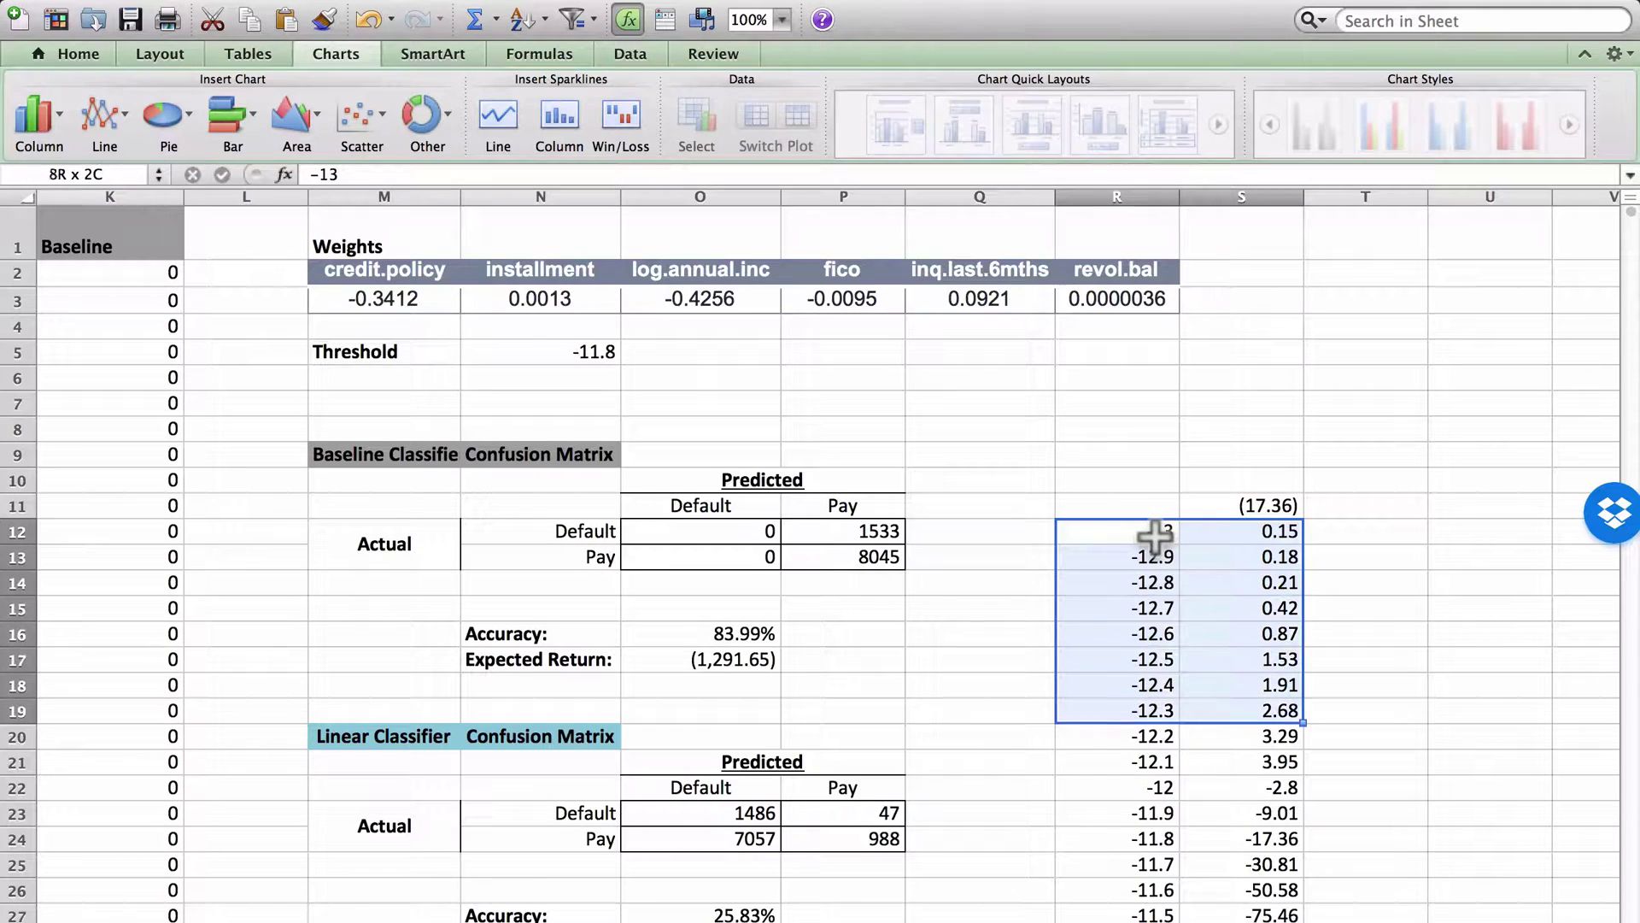
left_click(377, 122)
left_click(365, 270)
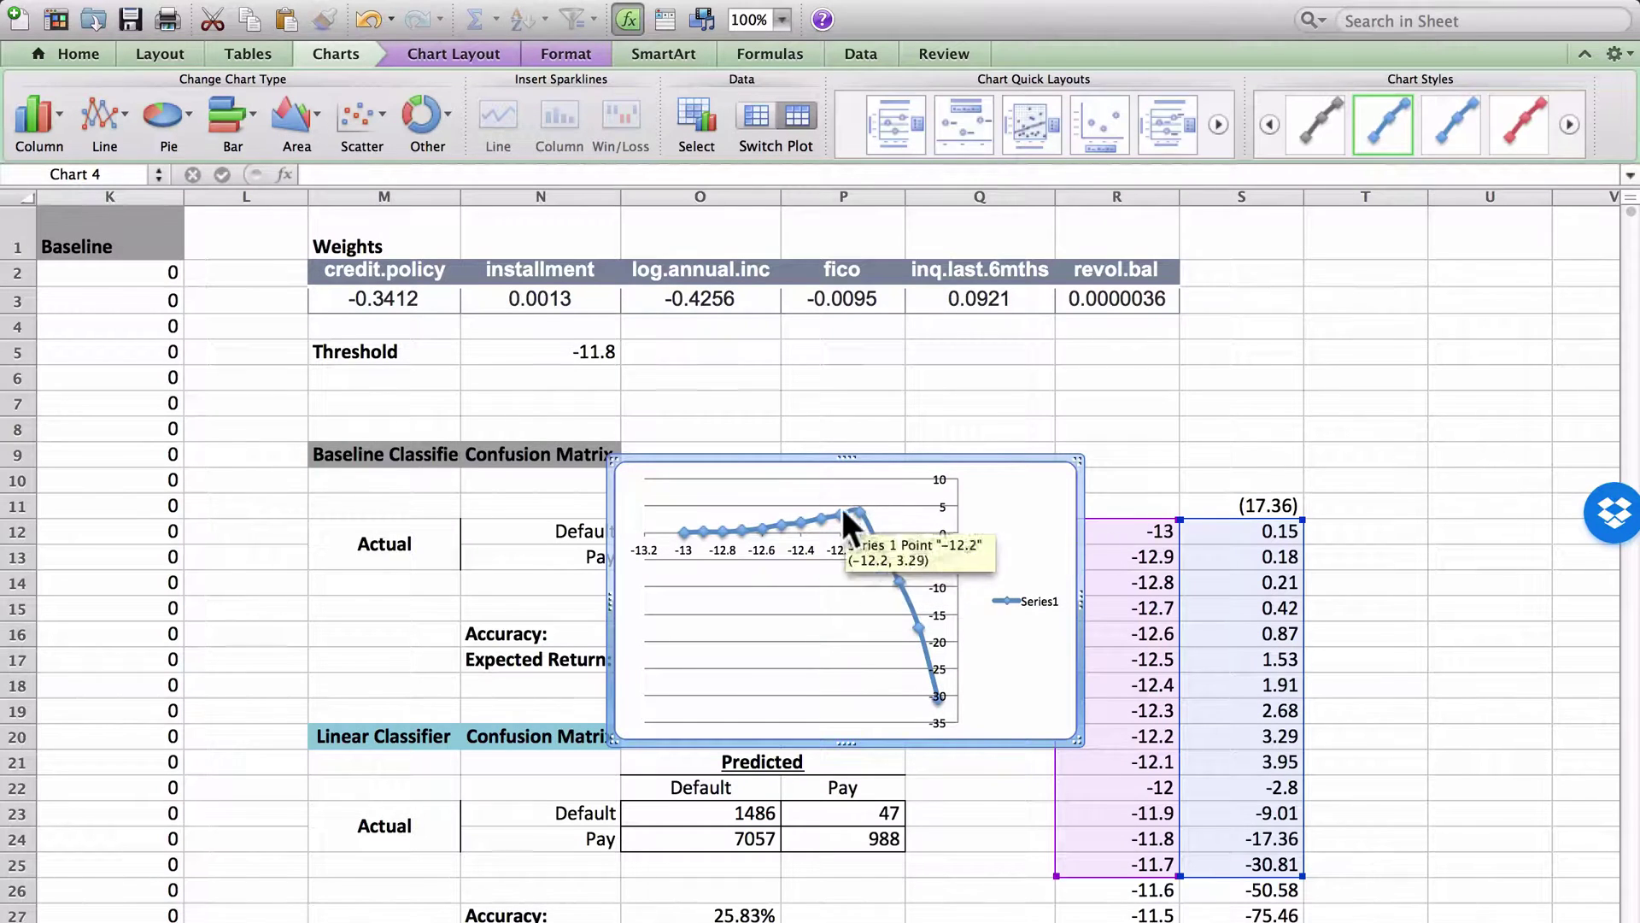
Remove the Series1 legend from the scatter chart and inspect the curve's peak.
left_click(1003, 603)
key("Delete")
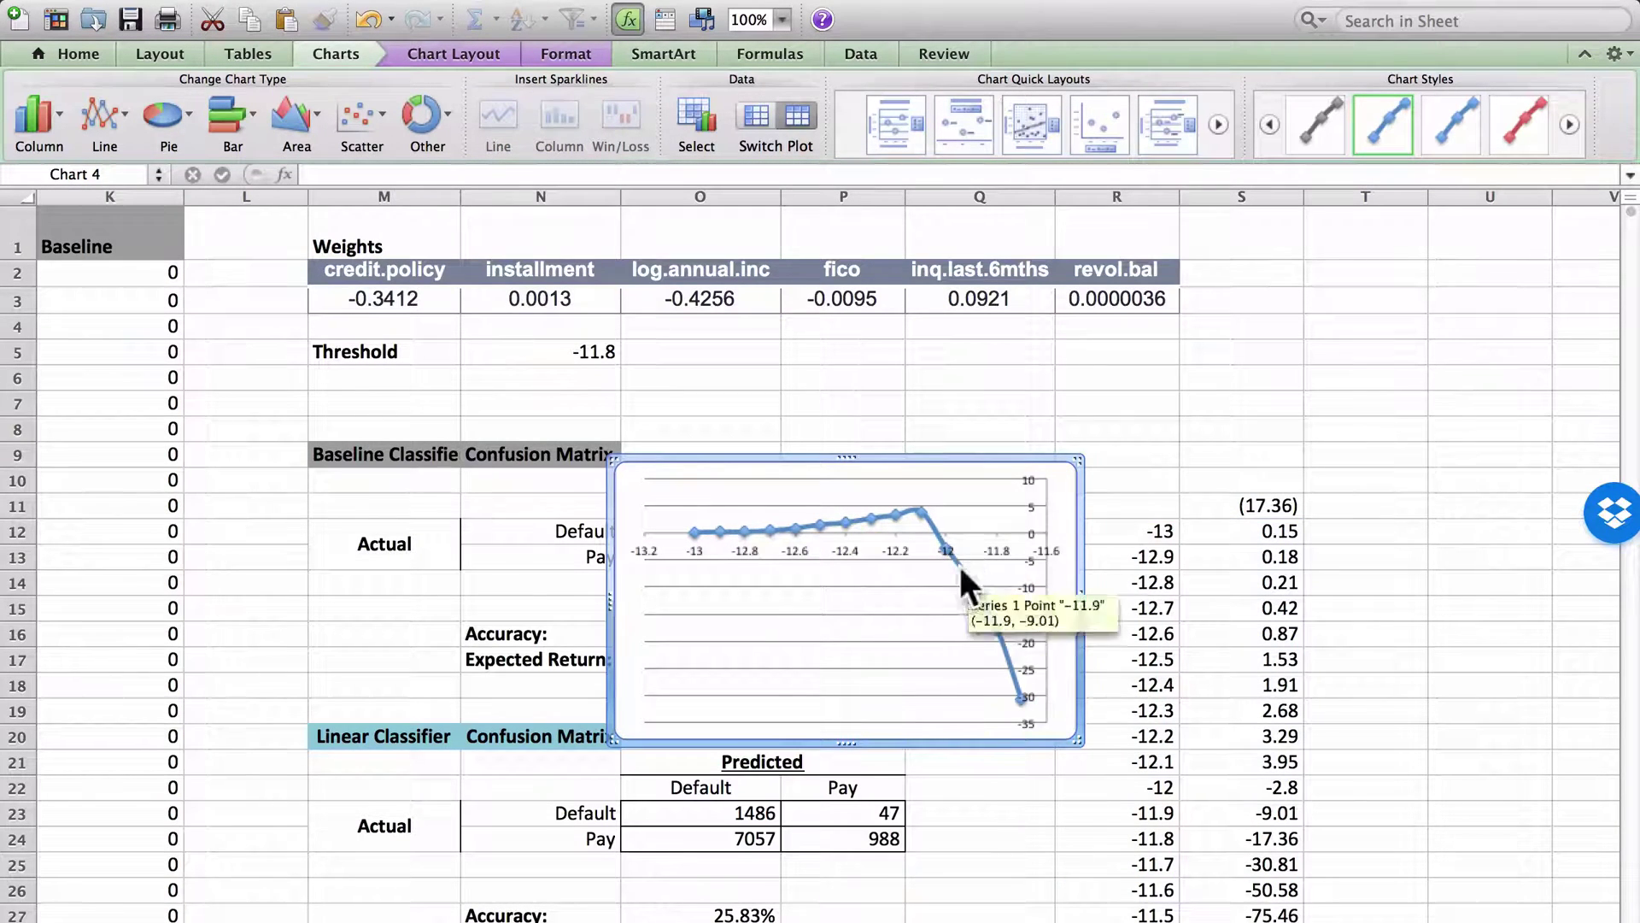
mouse_move(919, 513)
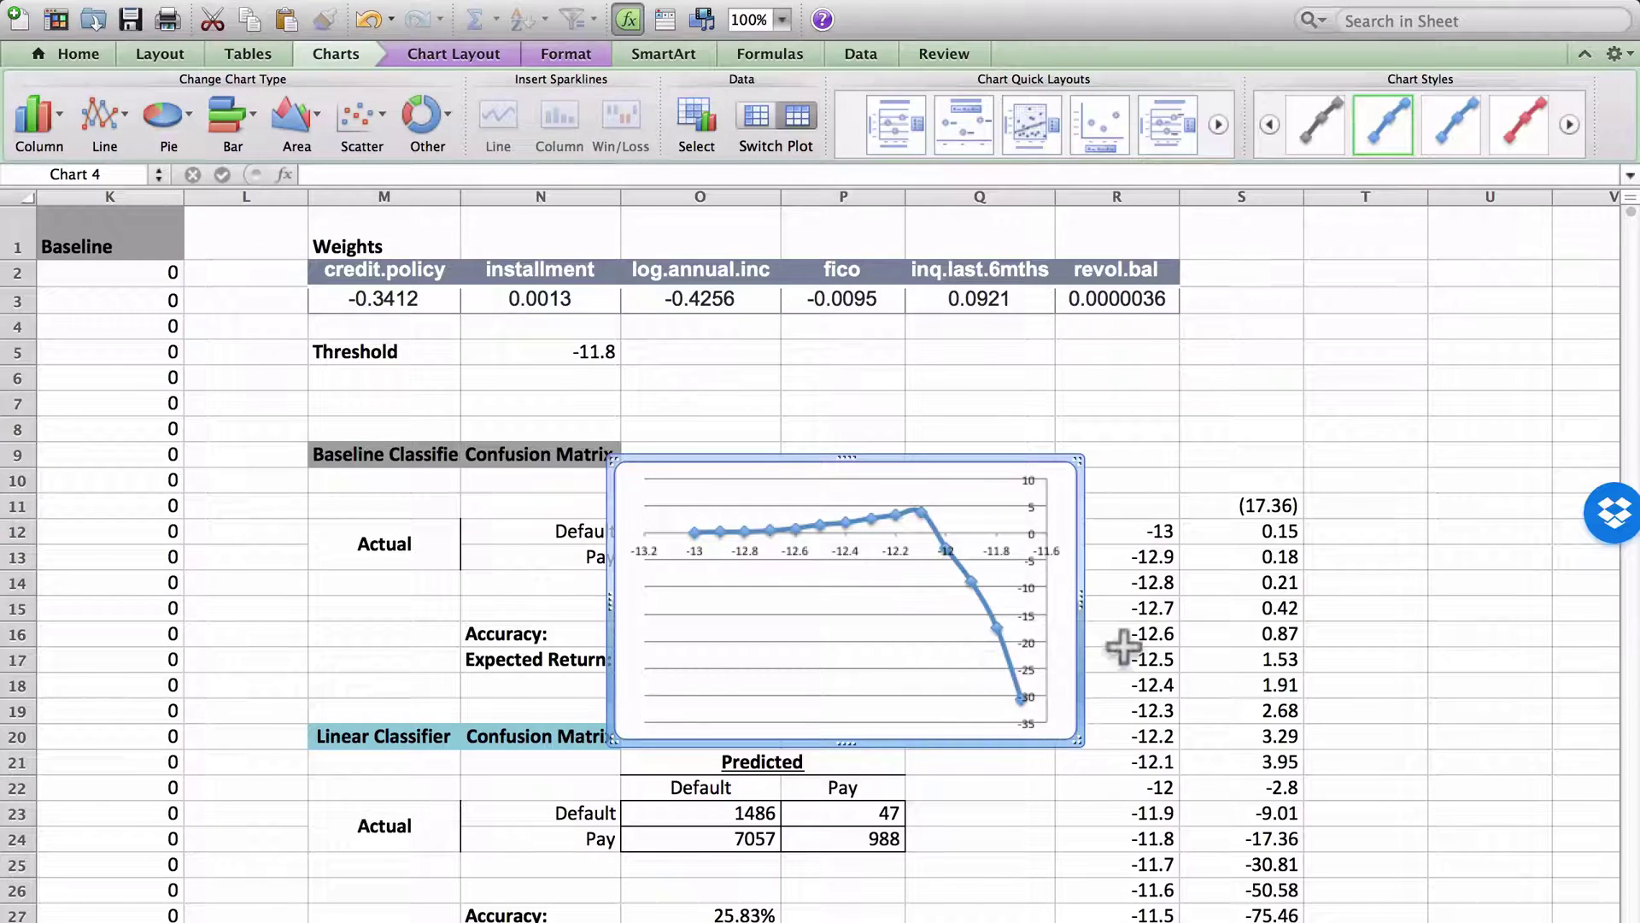
Refill the thresholds in R12:R28 with a 0.05-step series, entering -12.5 in R12 and -12.45 in R13 and extending it to -11.7.
left_click(1150, 609)
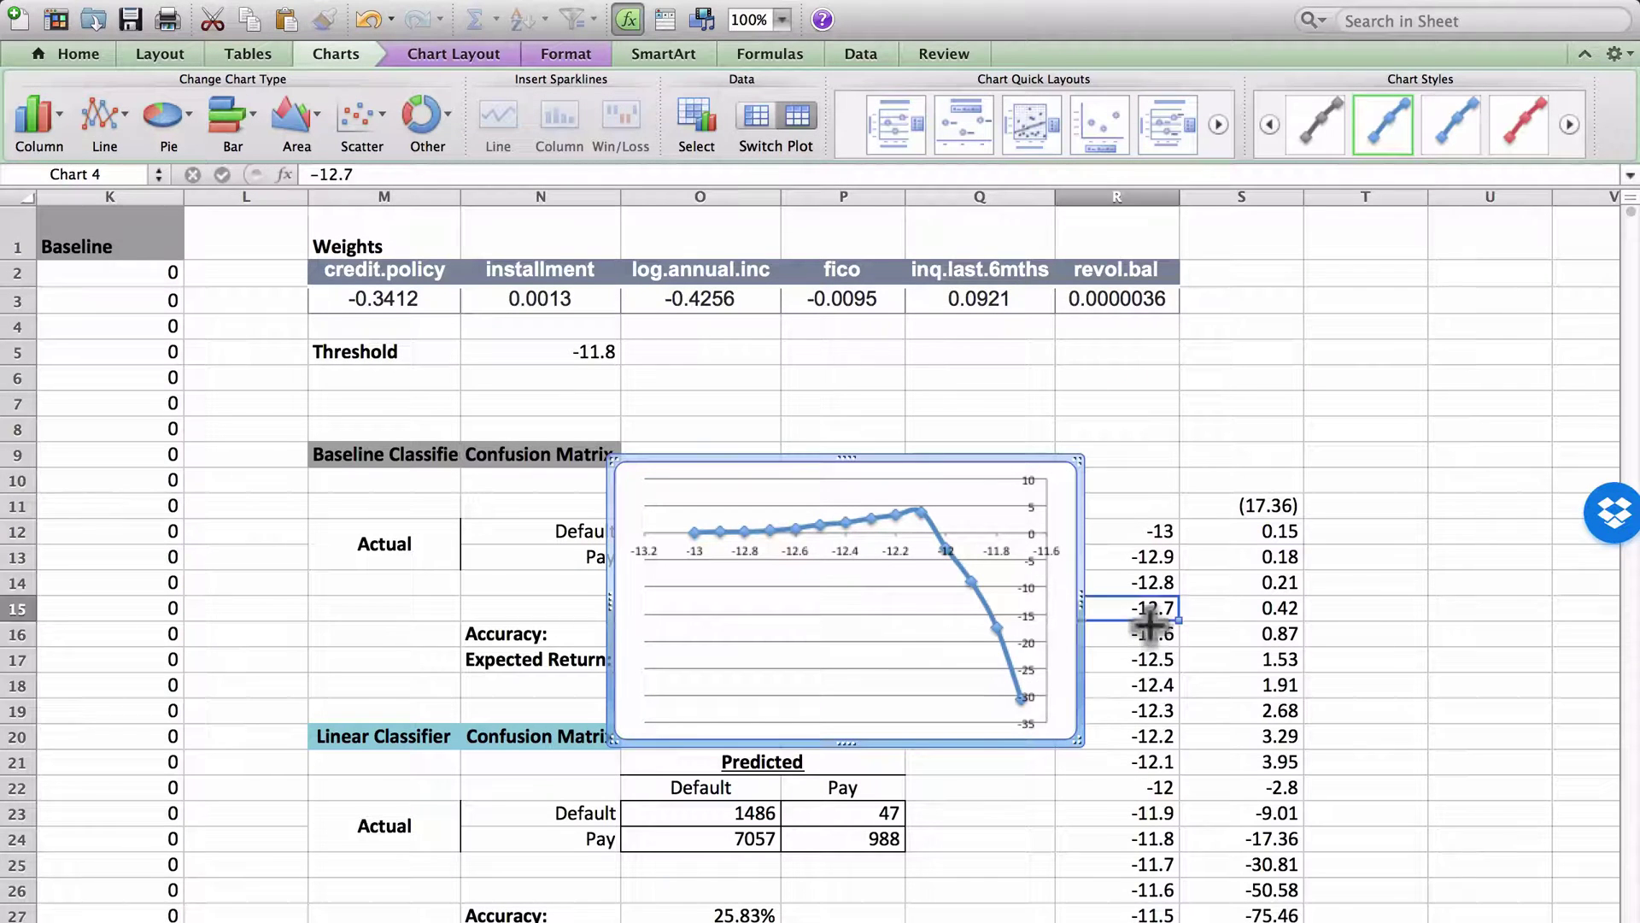
left_click(1153, 534)
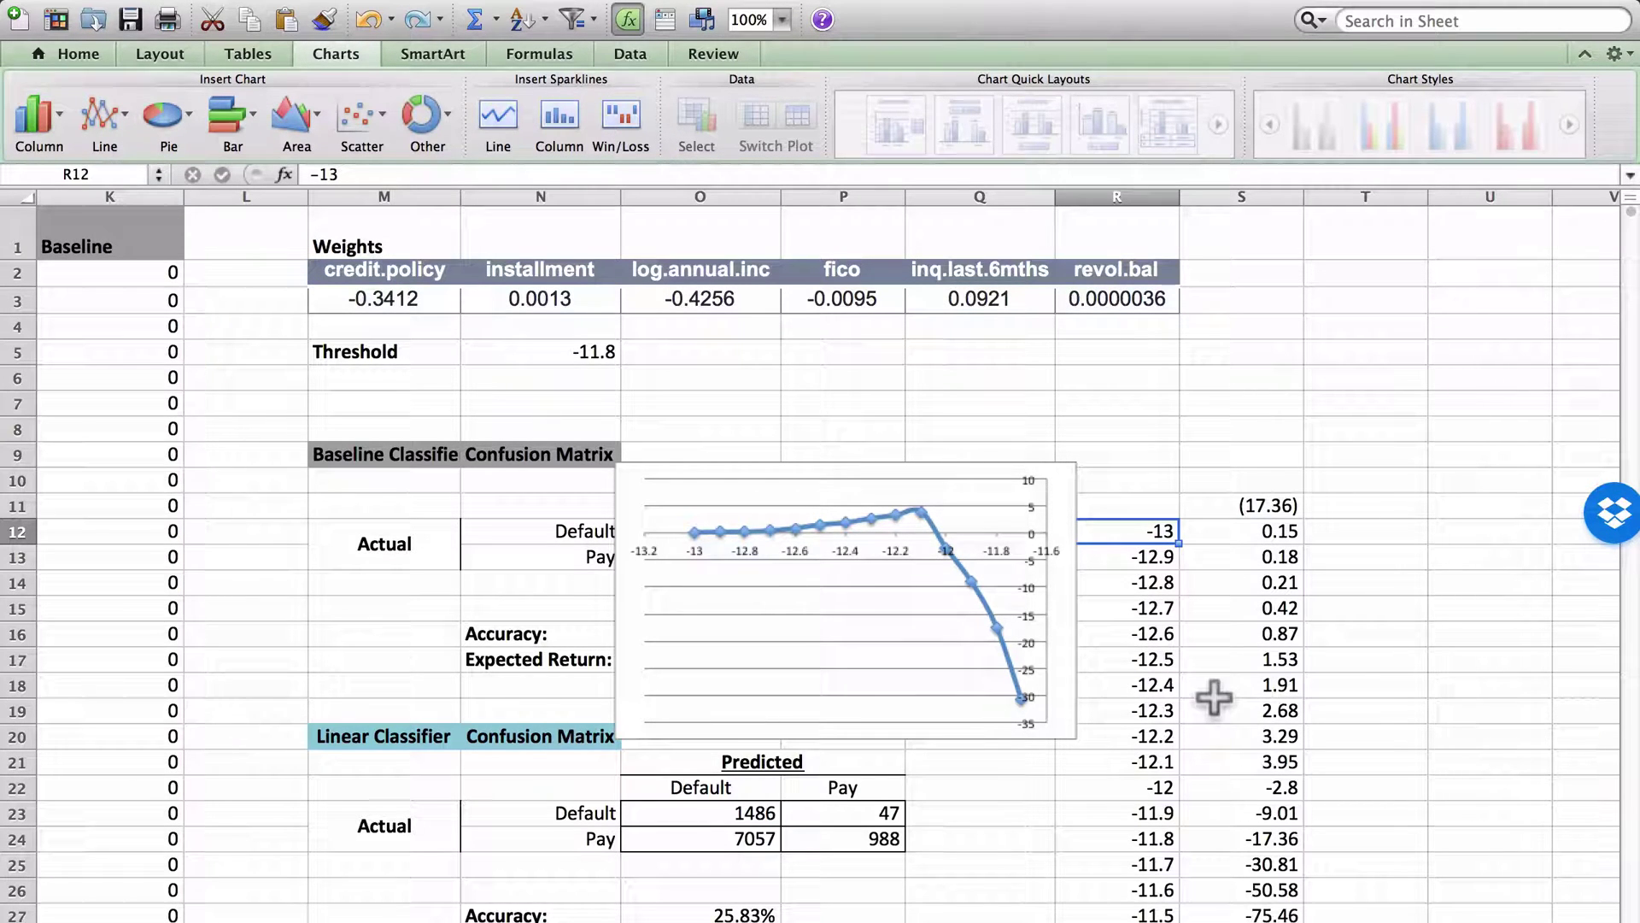
type("-12.")
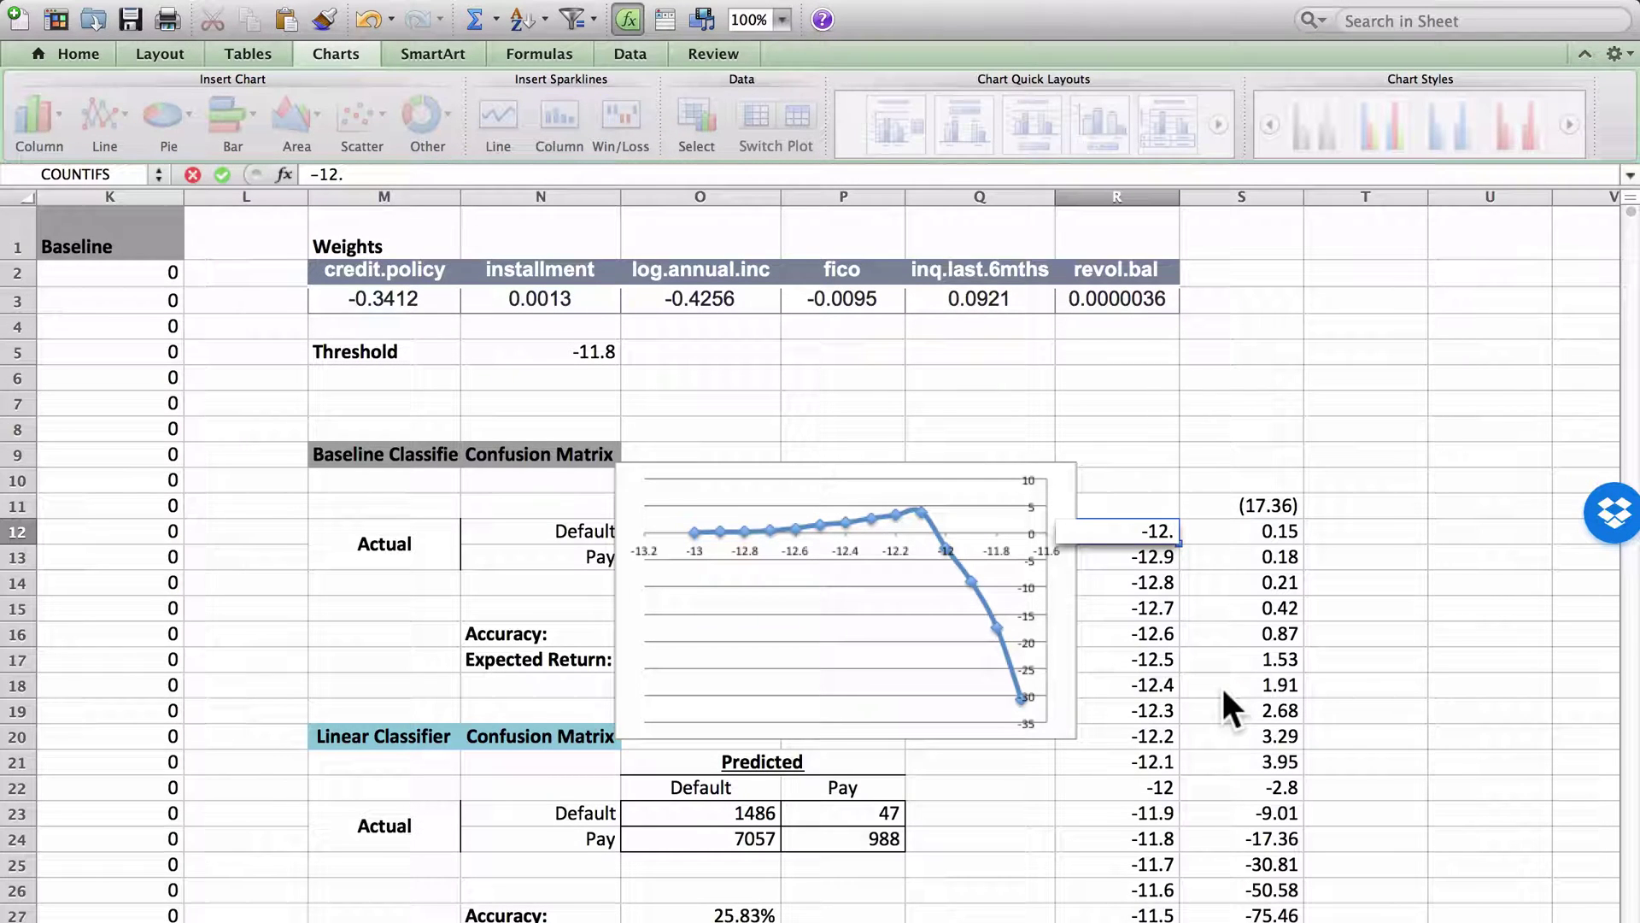
type("5")
key("Return")
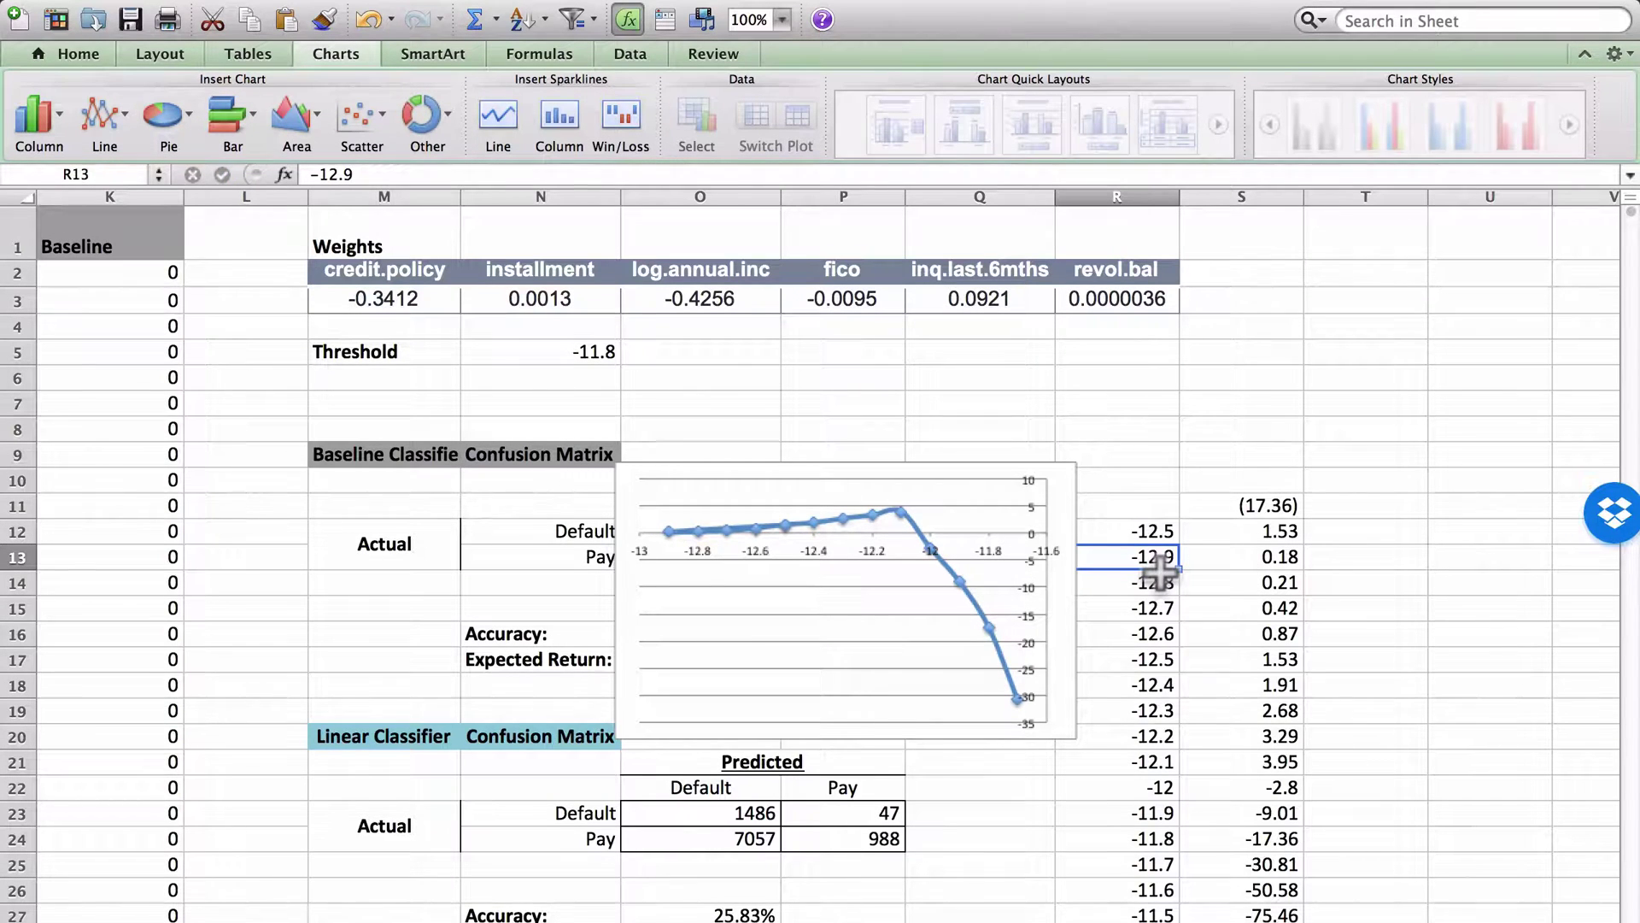
type("-12.45")
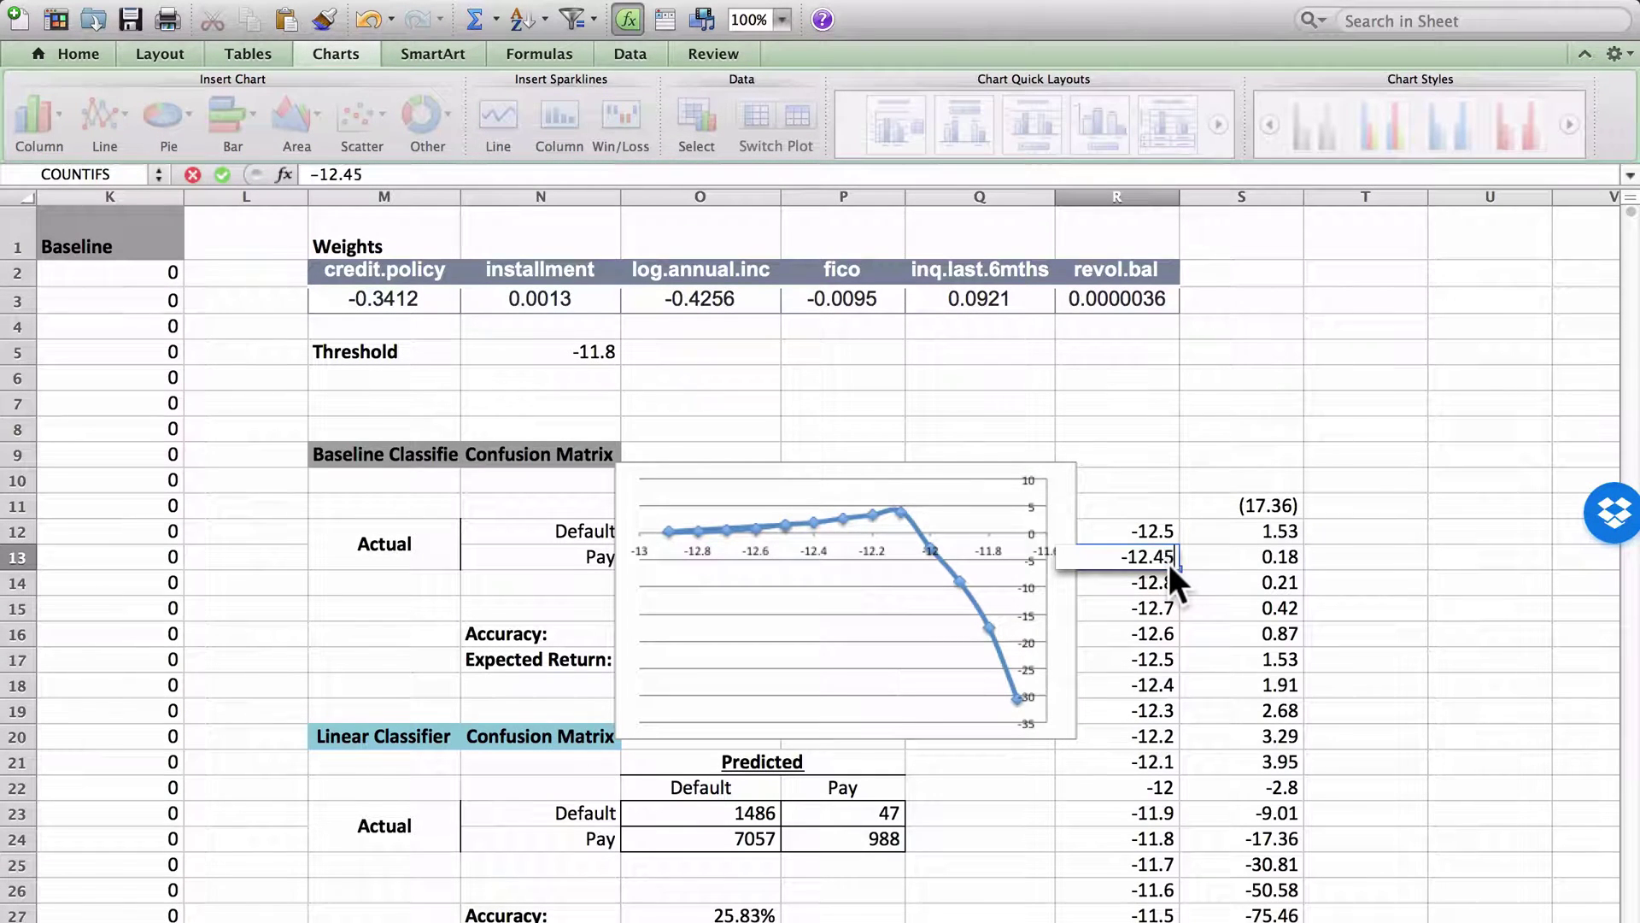
key("Return")
left_click_drag(1144, 531, 1170, 922)
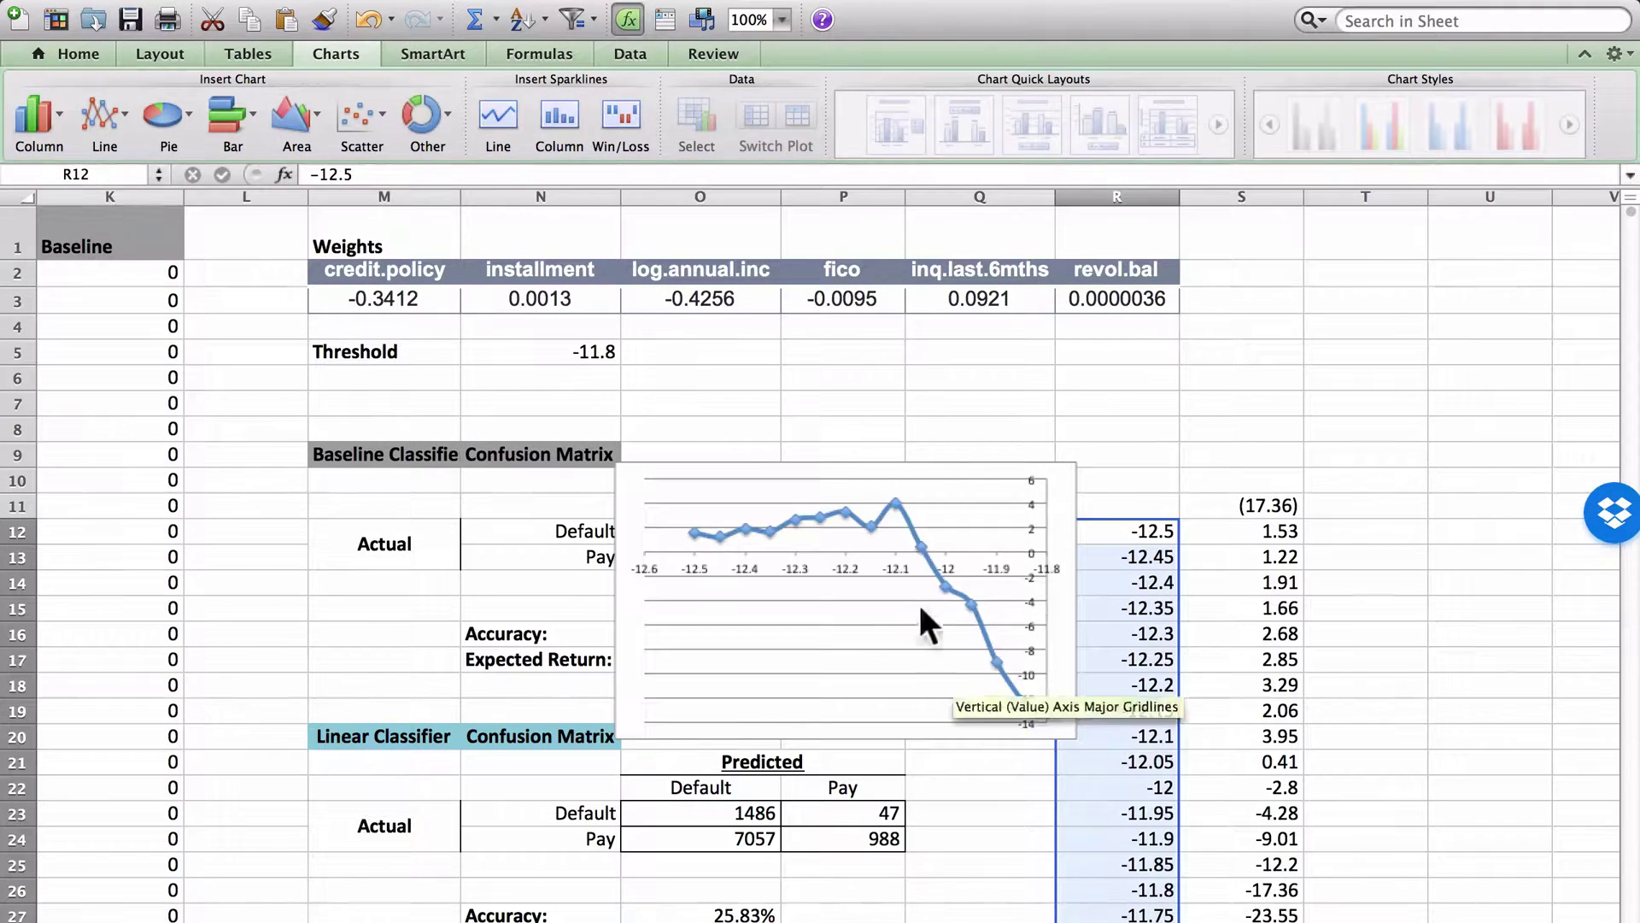
mouse_move(720, 531)
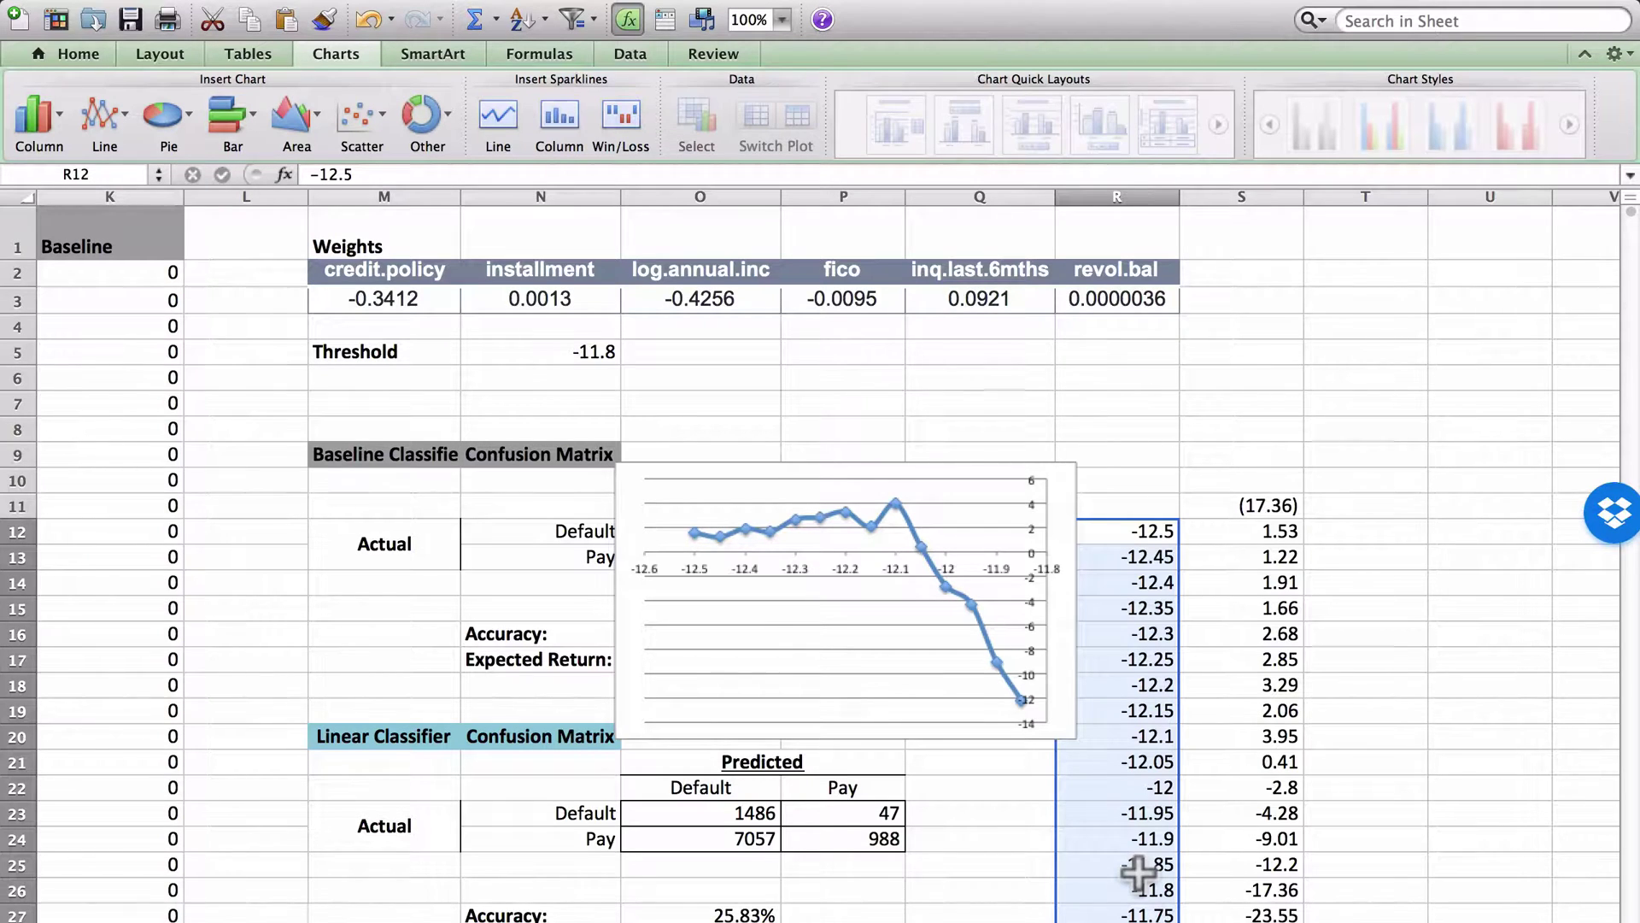
Set the threshold in N5 to -12.2.
left_click(568, 354)
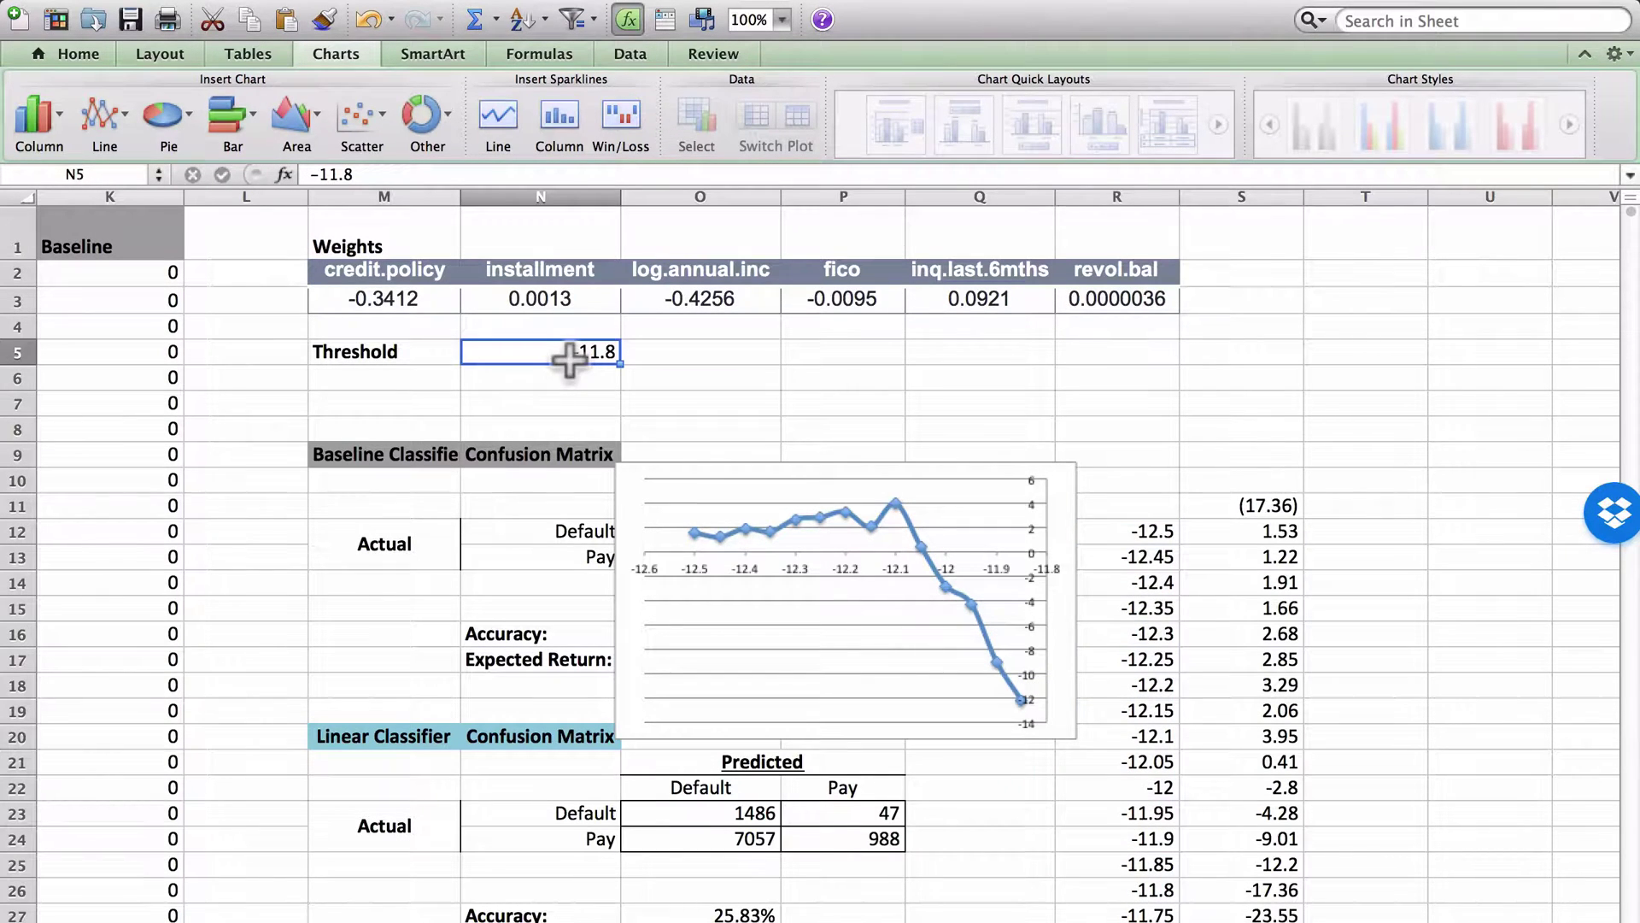
type("-12.2")
key("Return")
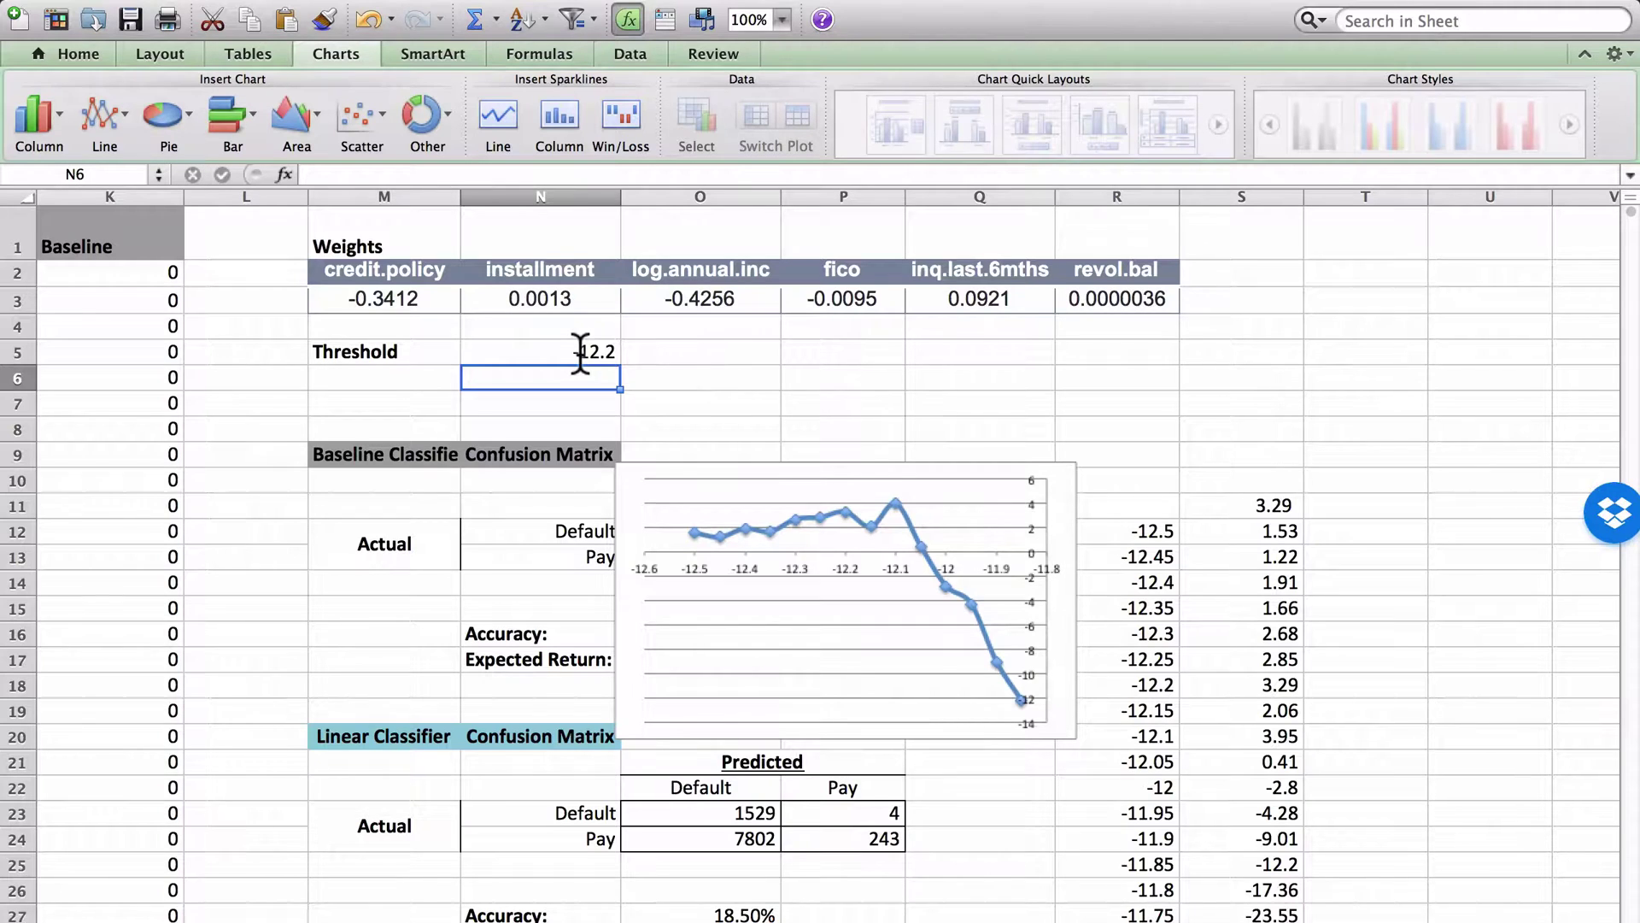
Move the chart clear of the linear classifier's confusion matrix and check the classifier's accuracy in O27 and expected return in O28.
left_click(1068, 494)
left_click_drag(1068, 494, 1356, 402)
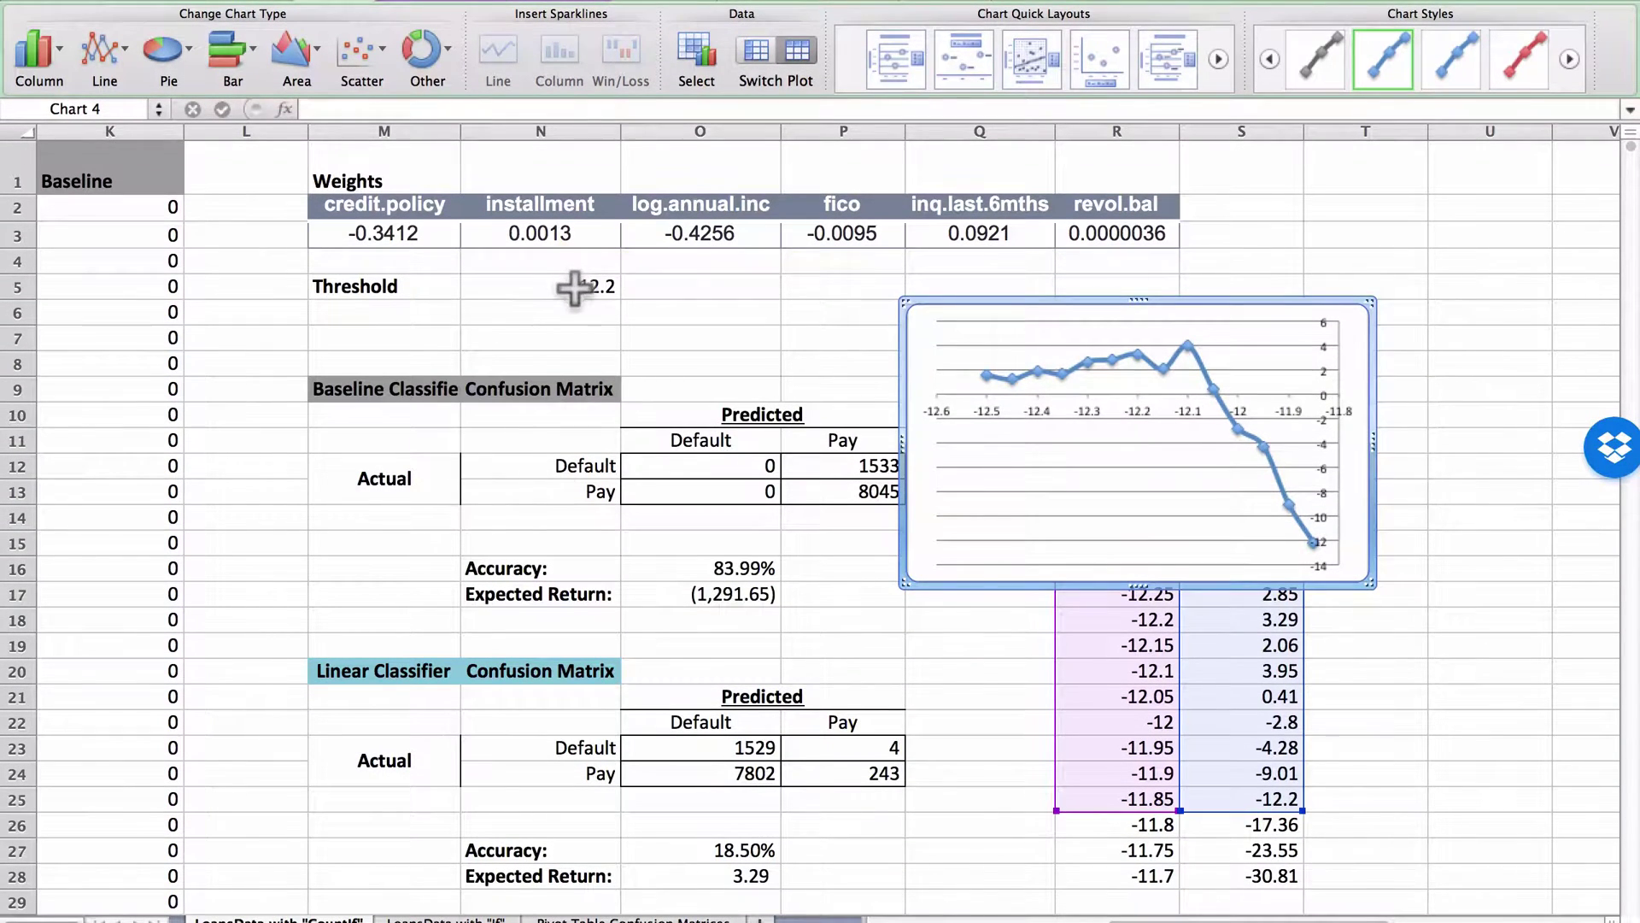
left_click(564, 287)
left_click(739, 853)
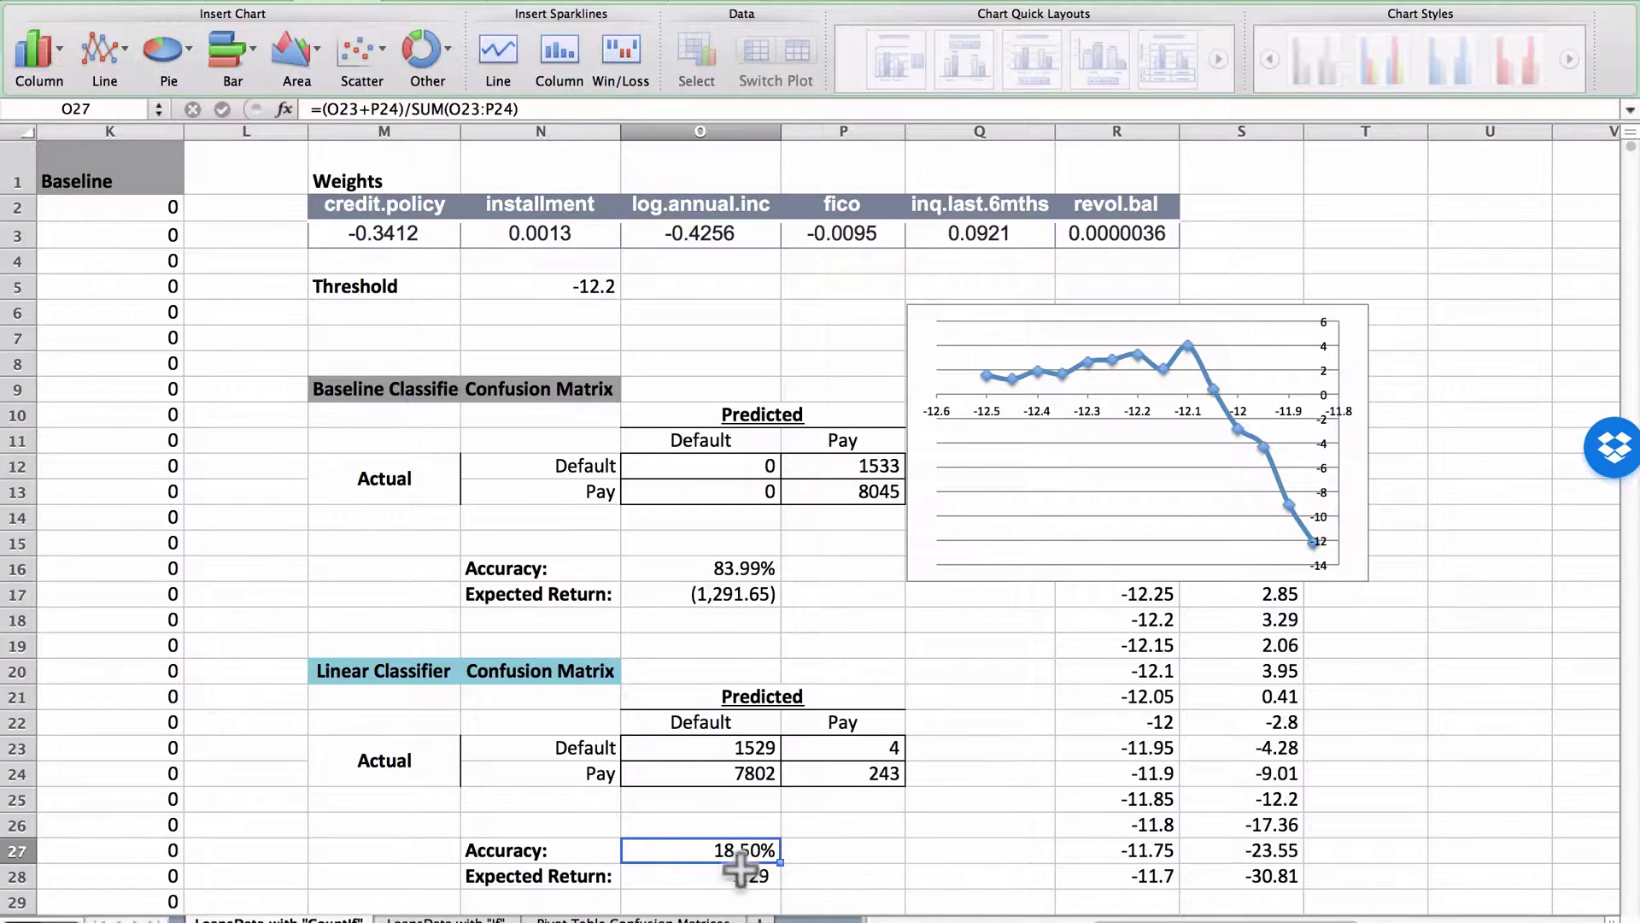
key("Down")
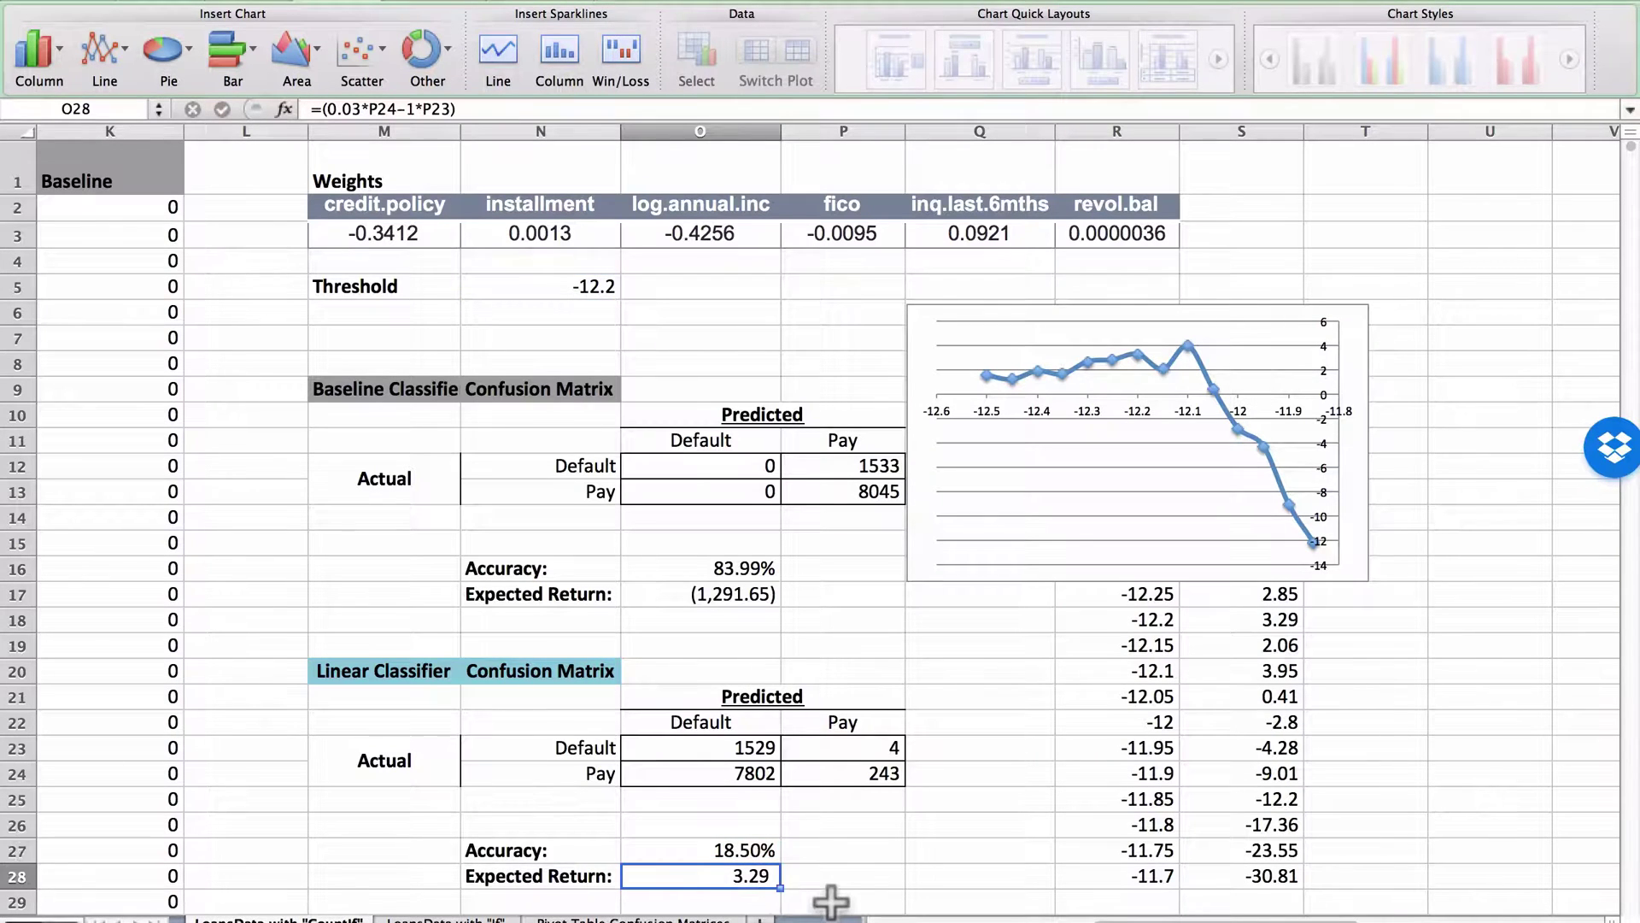
Set the threshold in N5 to -11.
left_click(588, 288)
type("-")
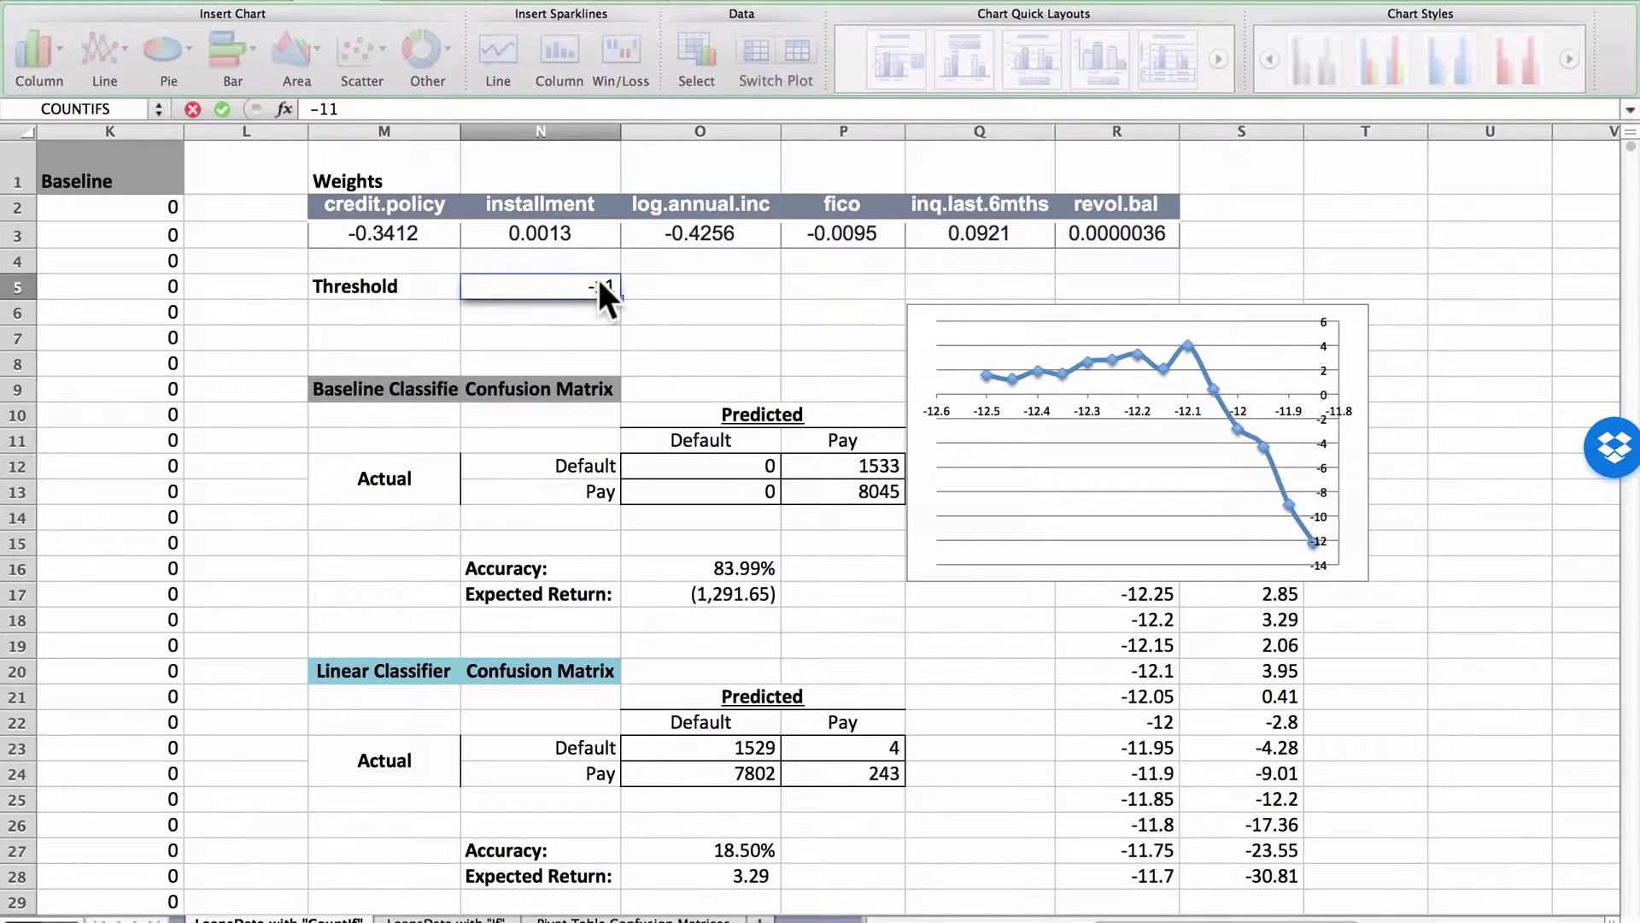
key("Return")
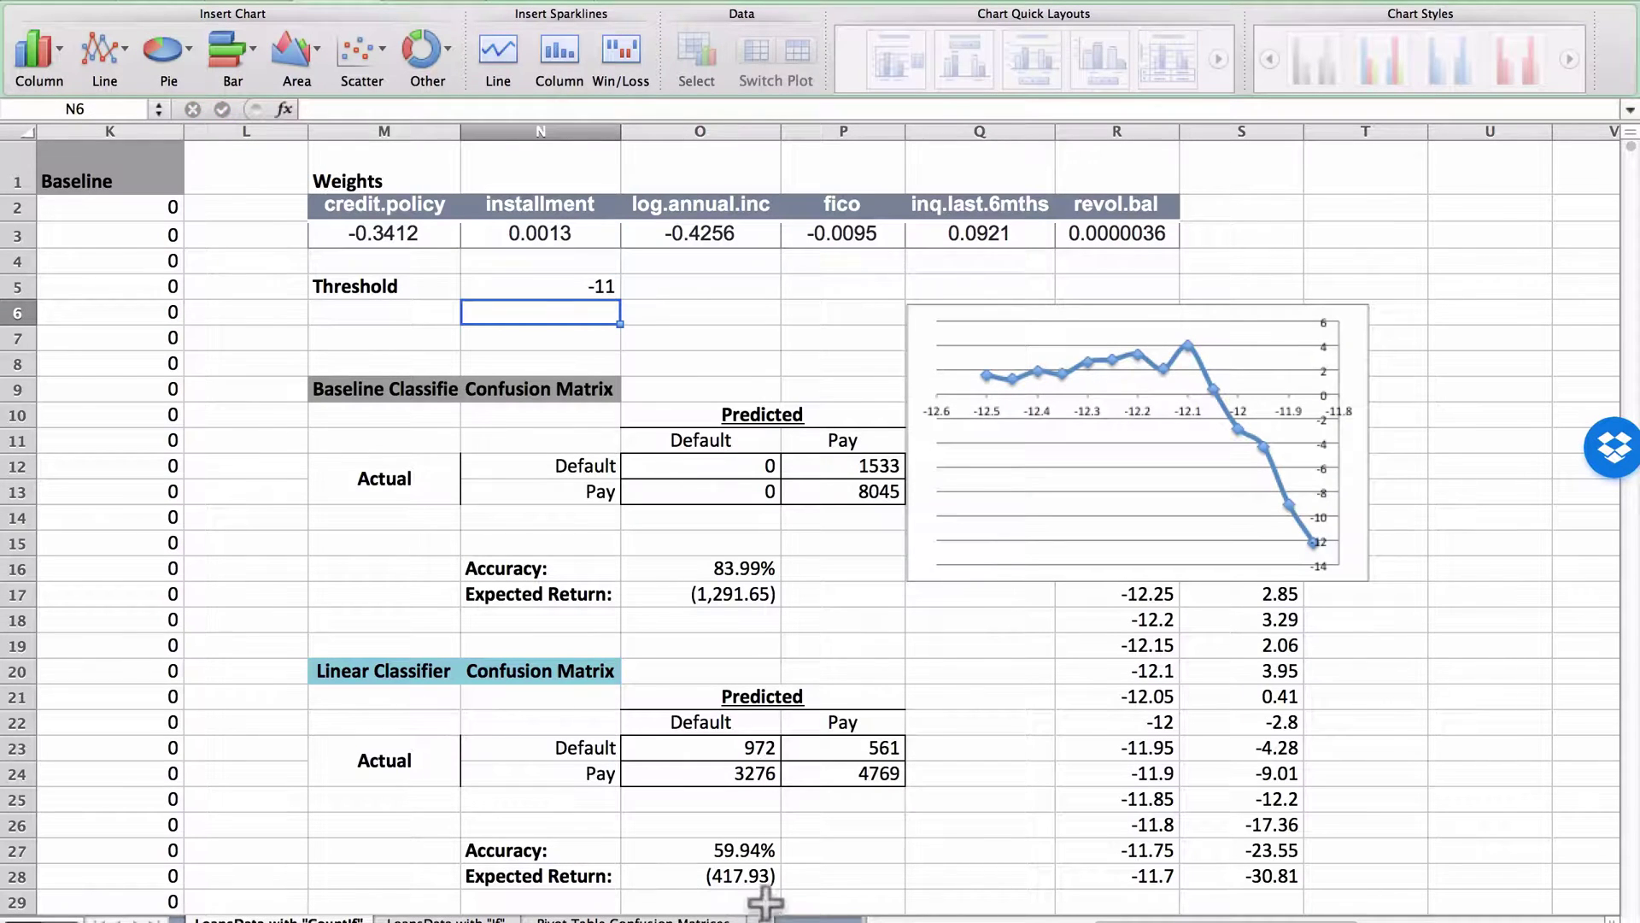